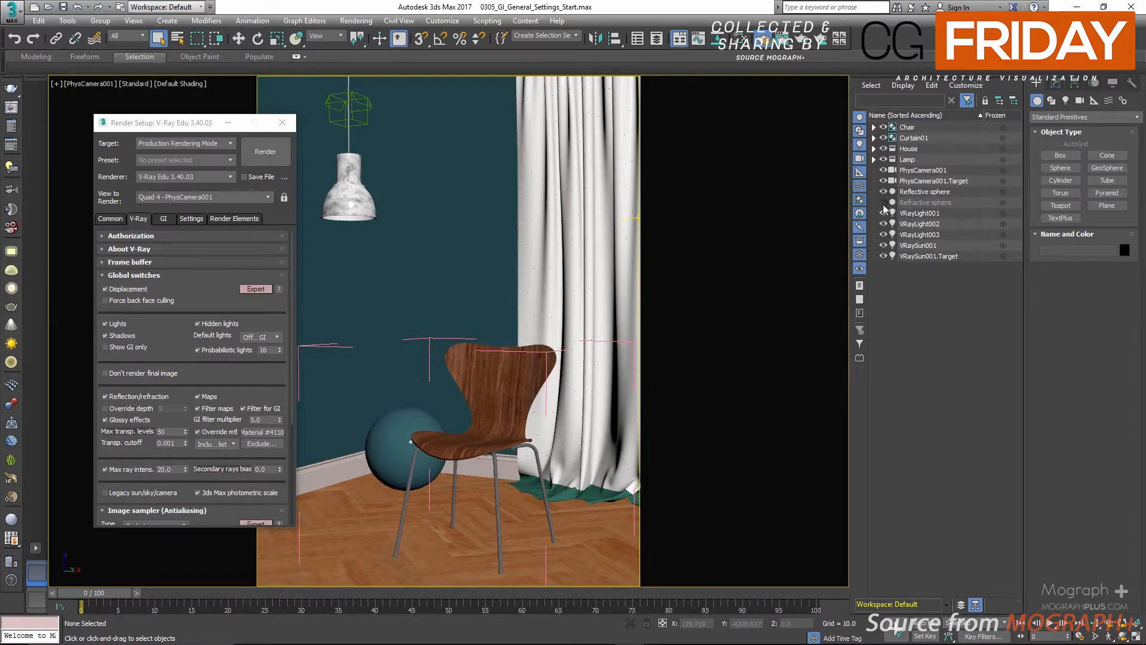
Toggle the visibility of the Reflective sphere and Refractive sphere, leaving both hidden in the scene.
{"action": "left_click", "coordinate": [883, 191]}
{"action": "left_click", "coordinate": [884, 202]}
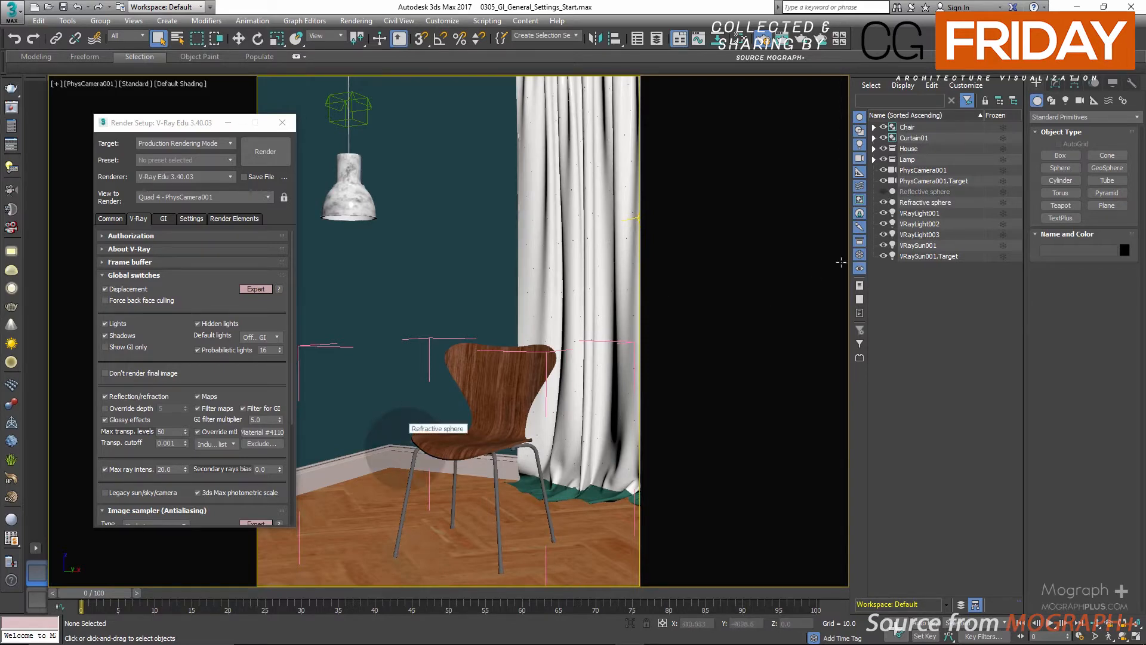
{"action": "left_click", "coordinate": [883, 191]}
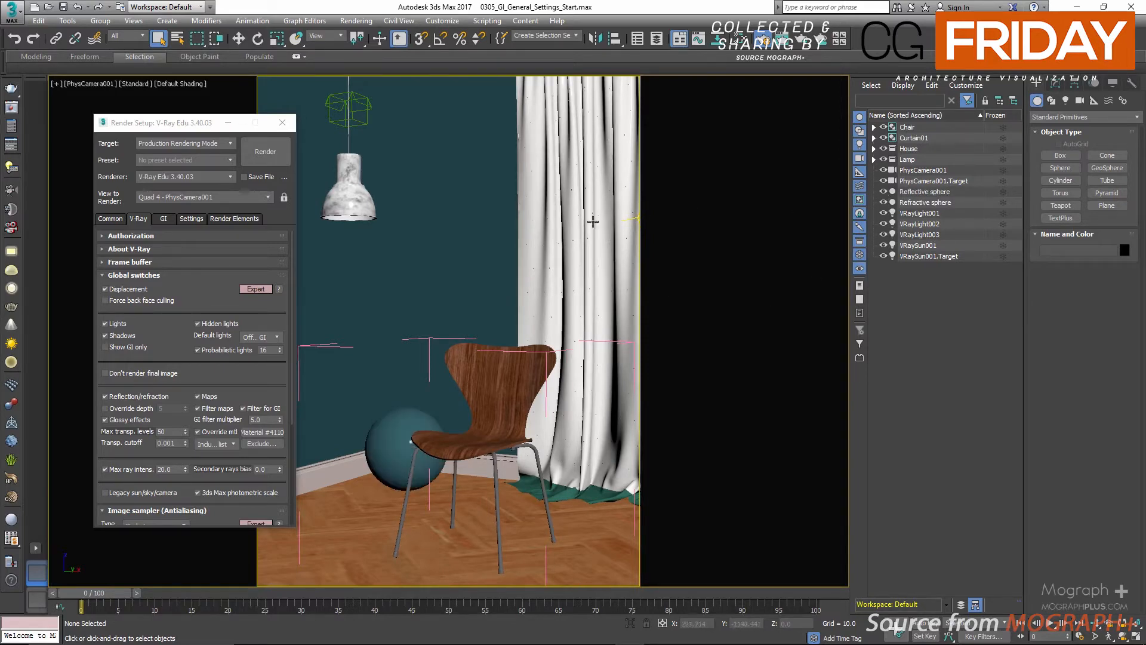
{"action": "left_click", "coordinate": [883, 202]}
{"action": "left_click", "coordinate": [884, 191]}
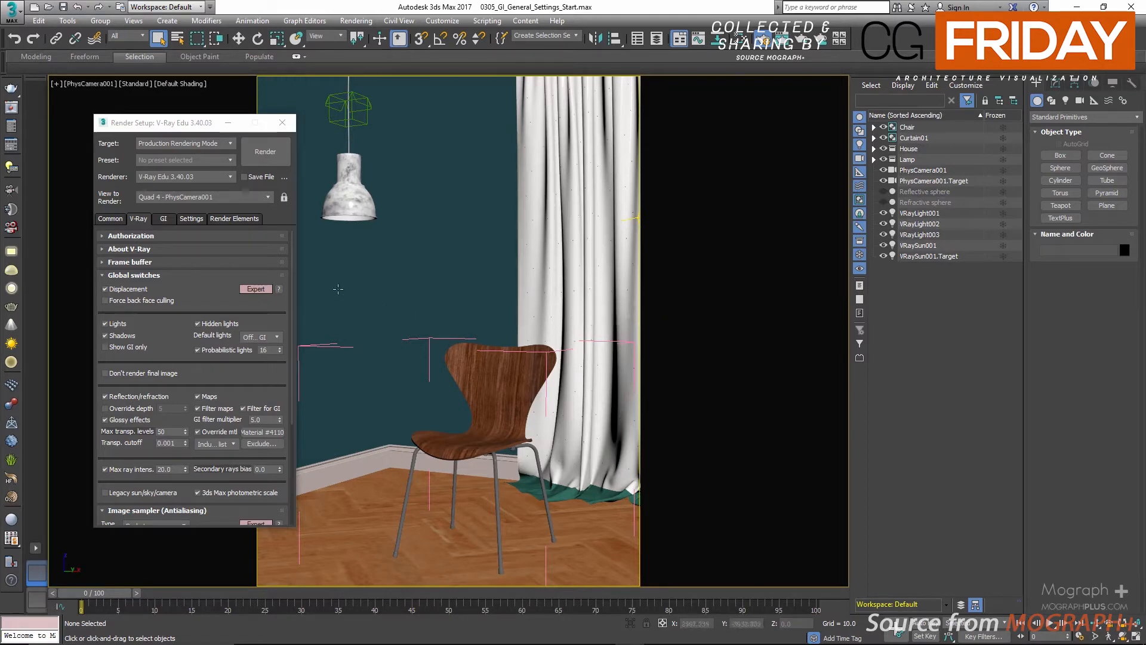
Show the V-Ray frame buffer and compare the render's VRayGlobalIllumination element with its RGB color image.
{"action": "left_click", "coordinate": [11, 110]}
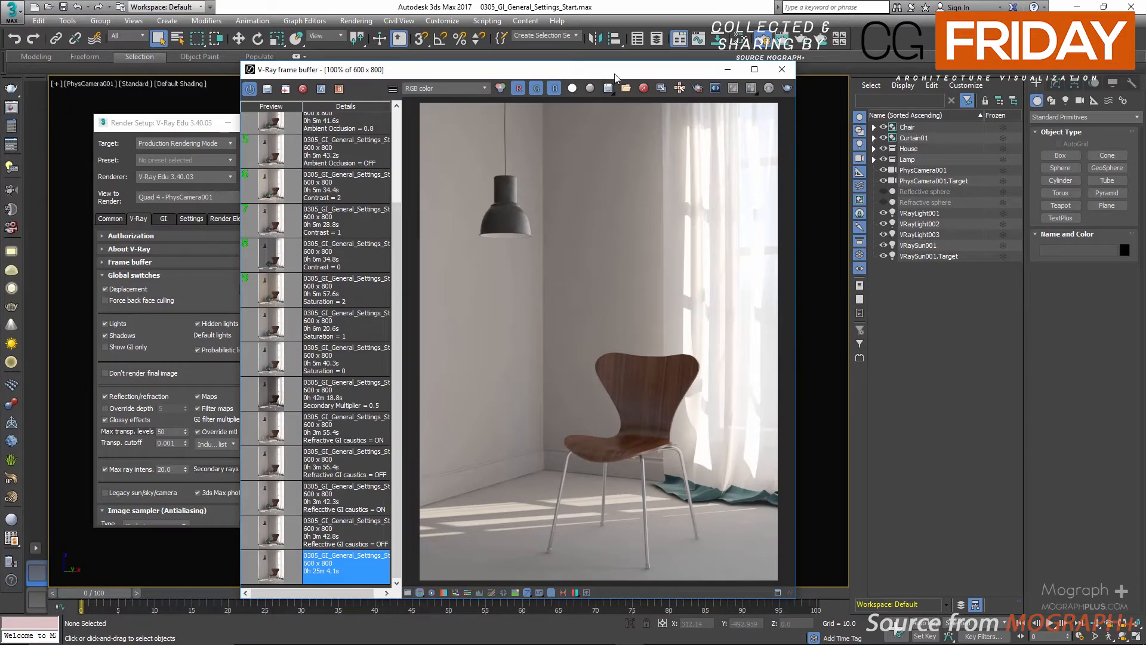
{"action": "left_click_drag", "start_coordinate": [612, 74], "coordinate": [691, 55]}
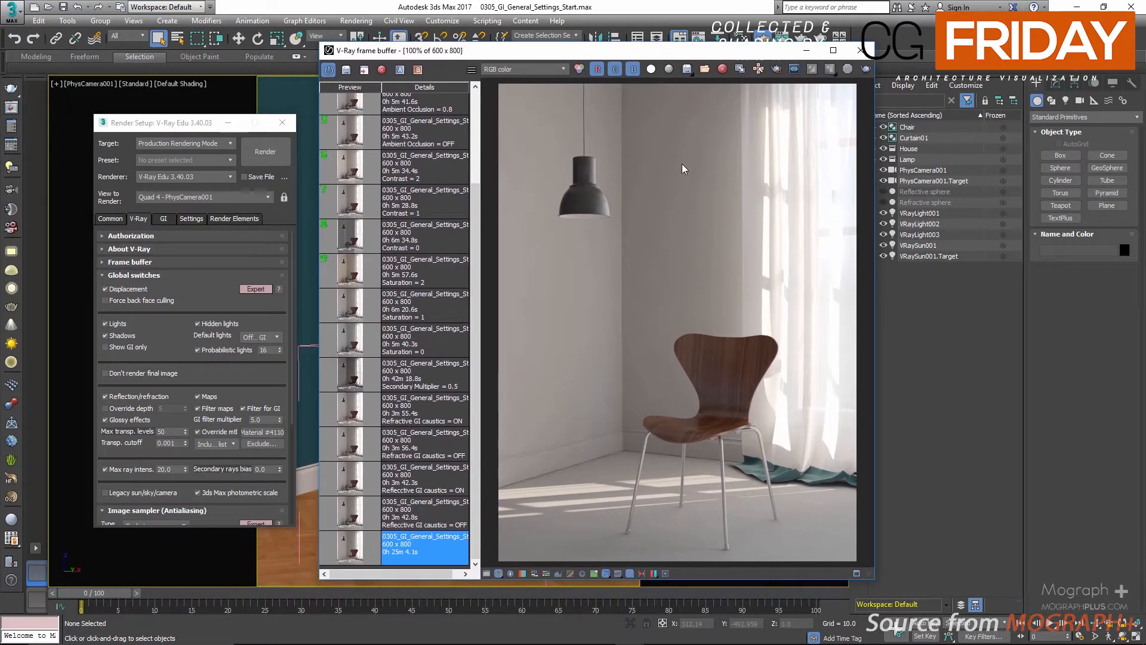
{"action": "left_click", "coordinate": [535, 70]}
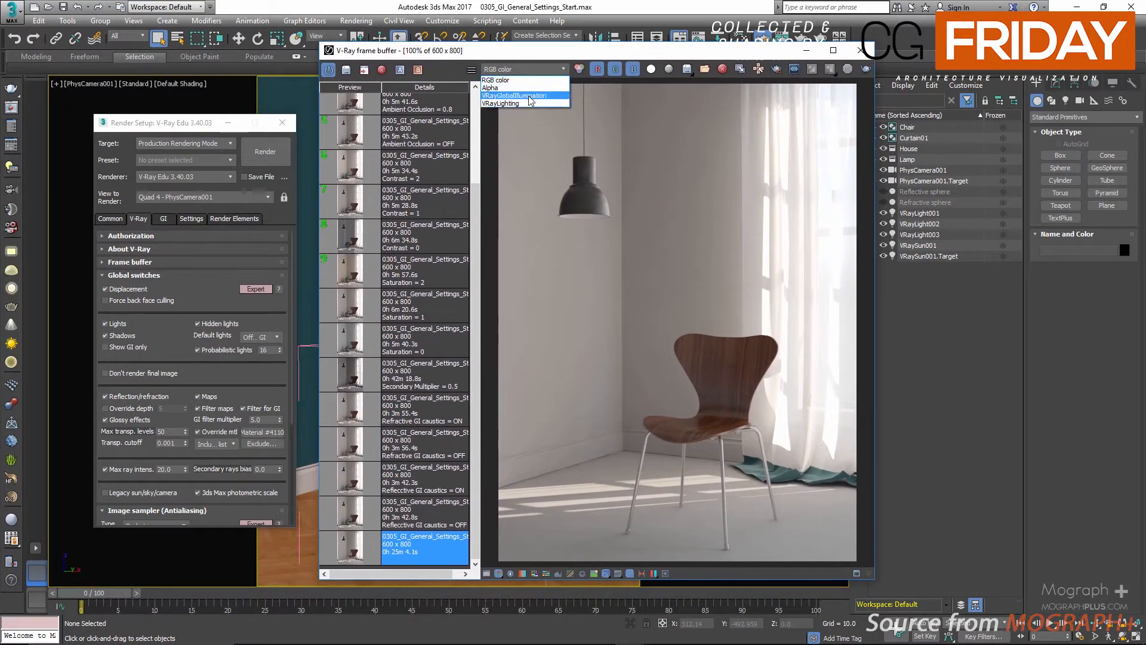
{"action": "left_click", "coordinate": [527, 82]}
{"action": "left_click", "coordinate": [527, 71]}
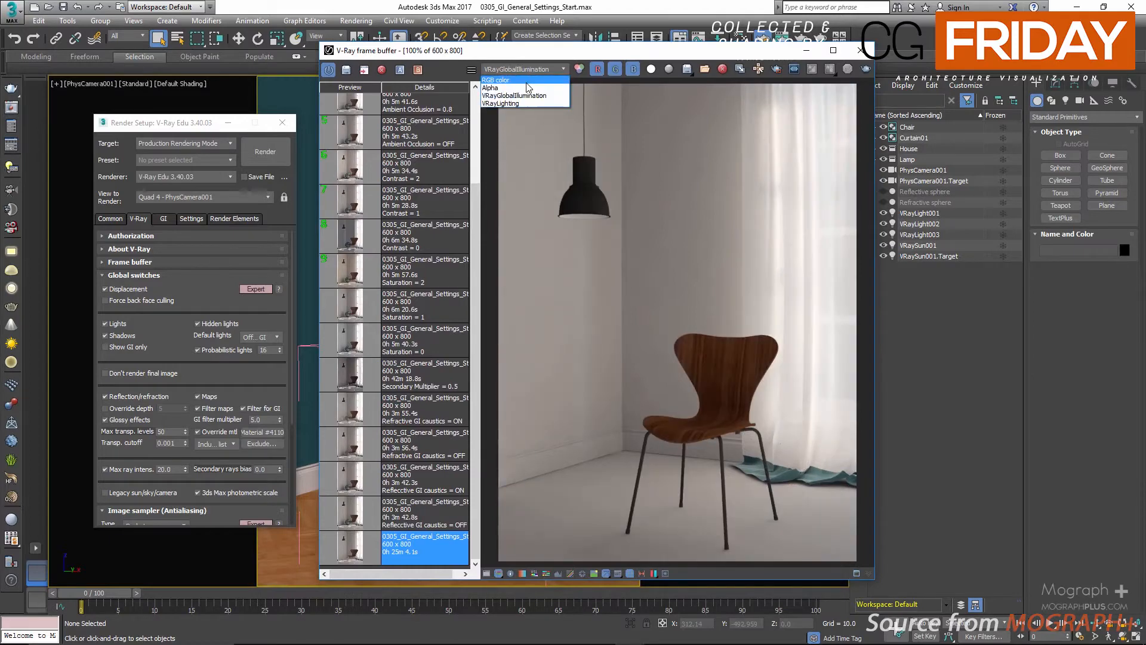
{"action": "left_click", "coordinate": [527, 80]}
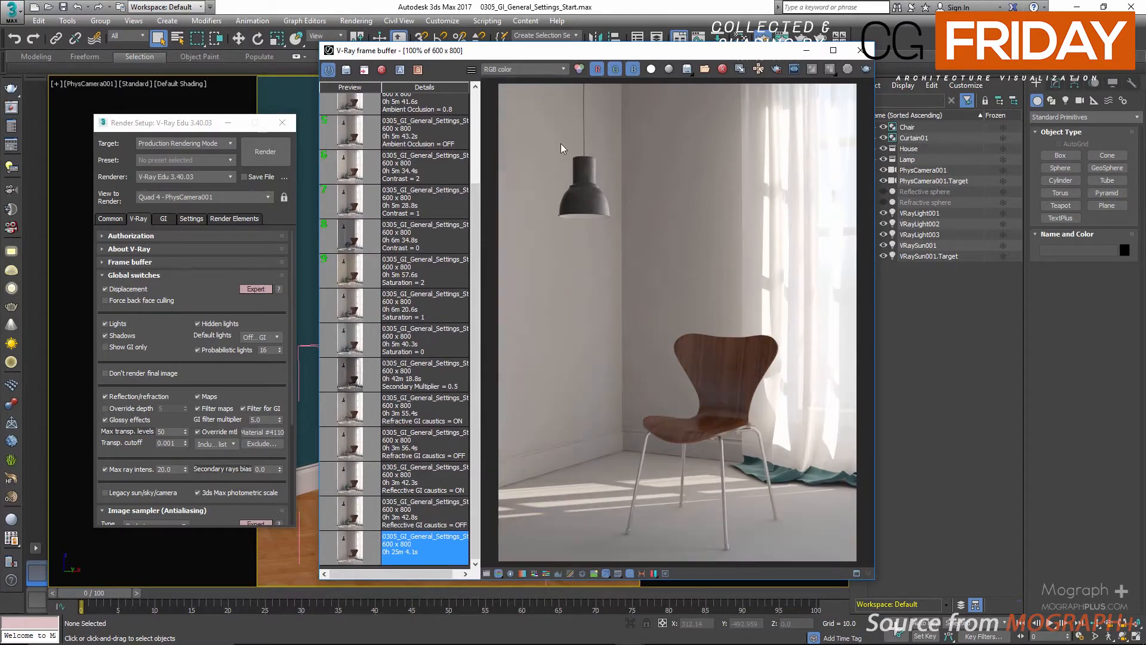
Show the Global illumination settings, cycle their display mode back to Expert, and toggle Enable GI off and on.
{"action": "left_click", "coordinate": [163, 219]}
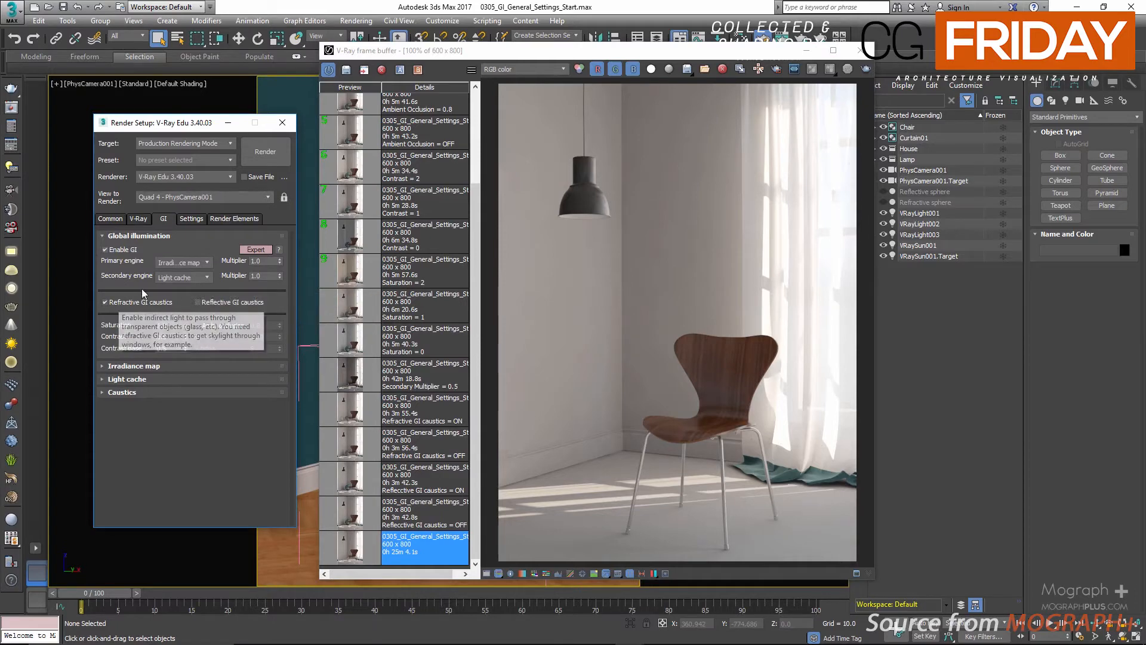
{"action": "left_click", "coordinate": [257, 249]}
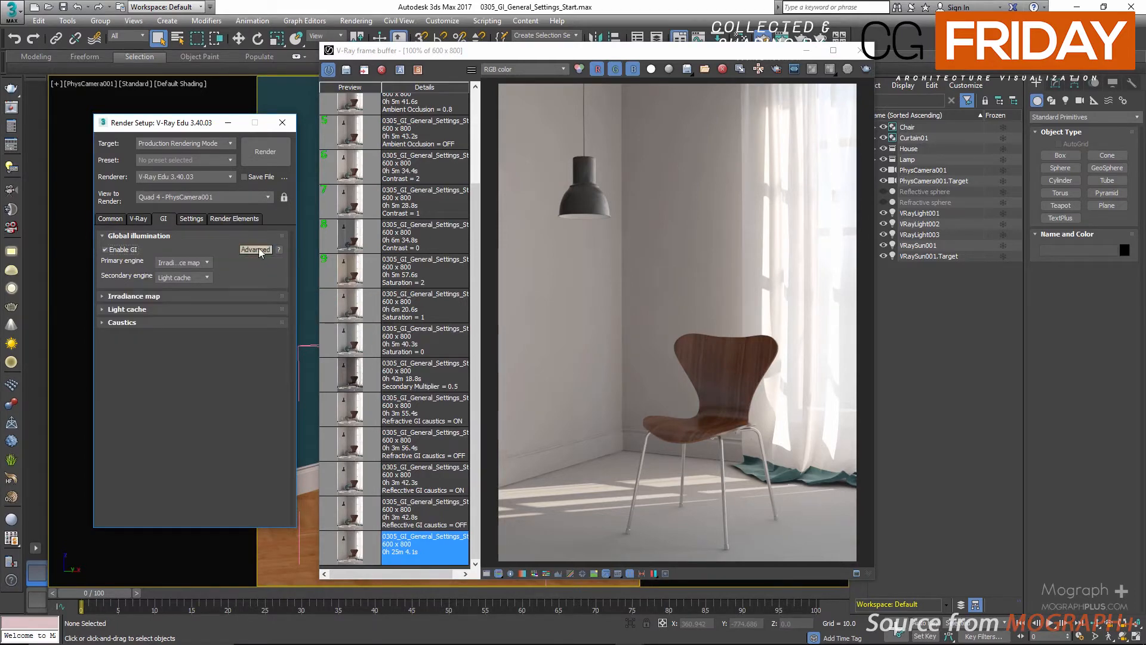
{"action": "left_click", "coordinate": [259, 249]}
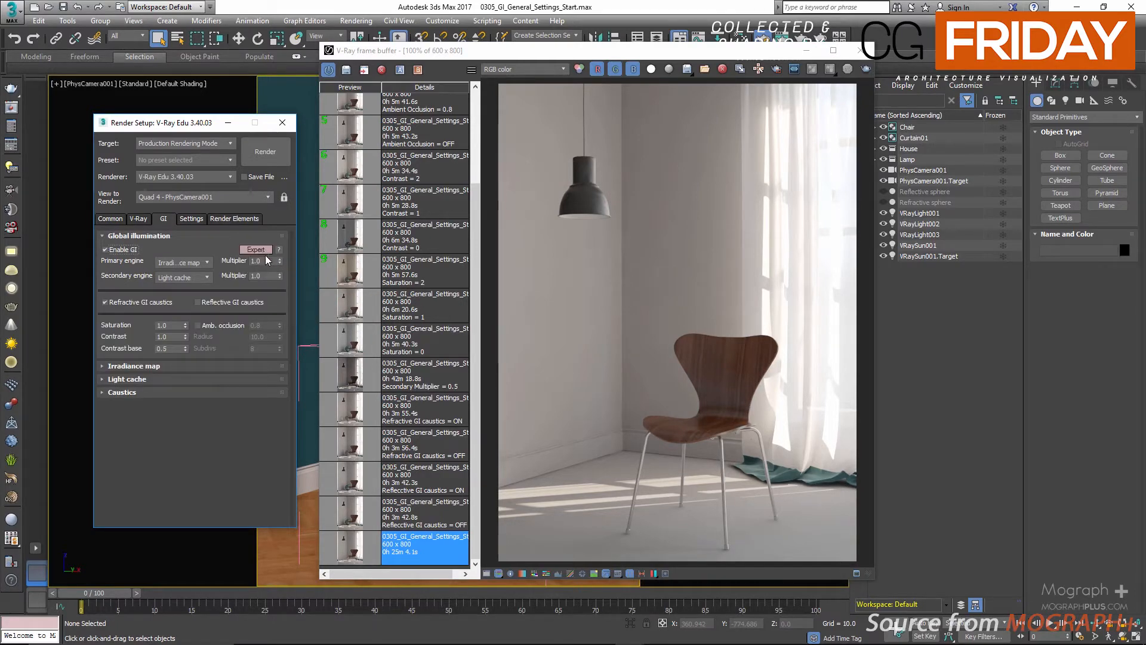
{"action": "left_click", "coordinate": [105, 250]}
{"action": "left_click", "coordinate": [106, 250]}
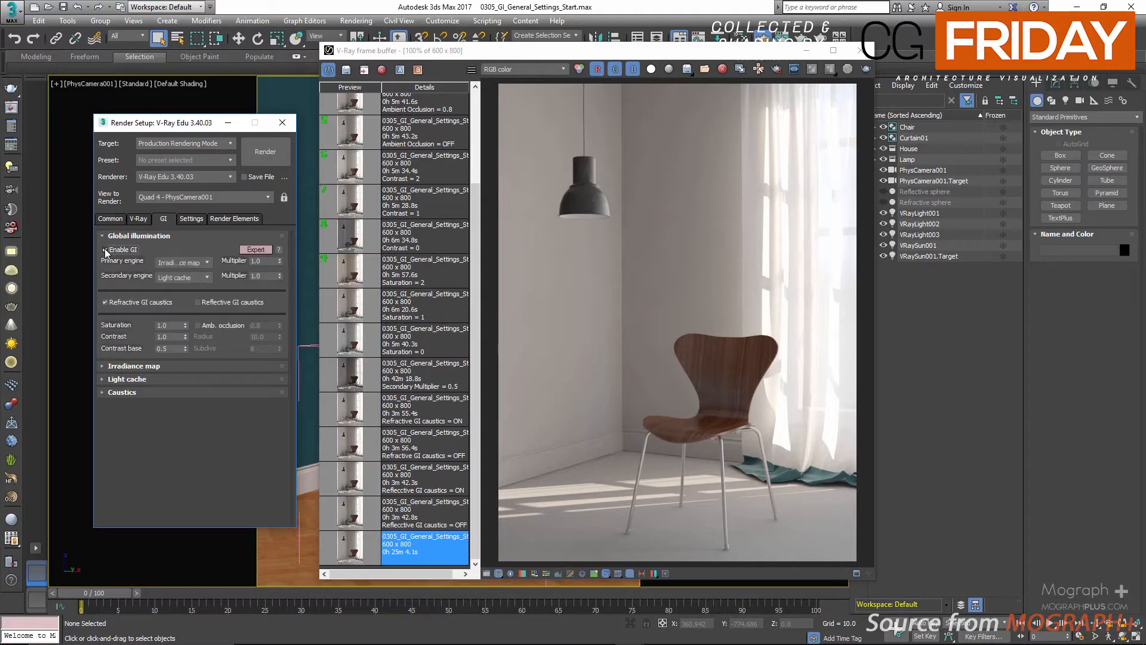
Examine the available primary and secondary GI engines and their multiplier settings without changing them.
{"action": "left_click", "coordinate": [181, 262]}
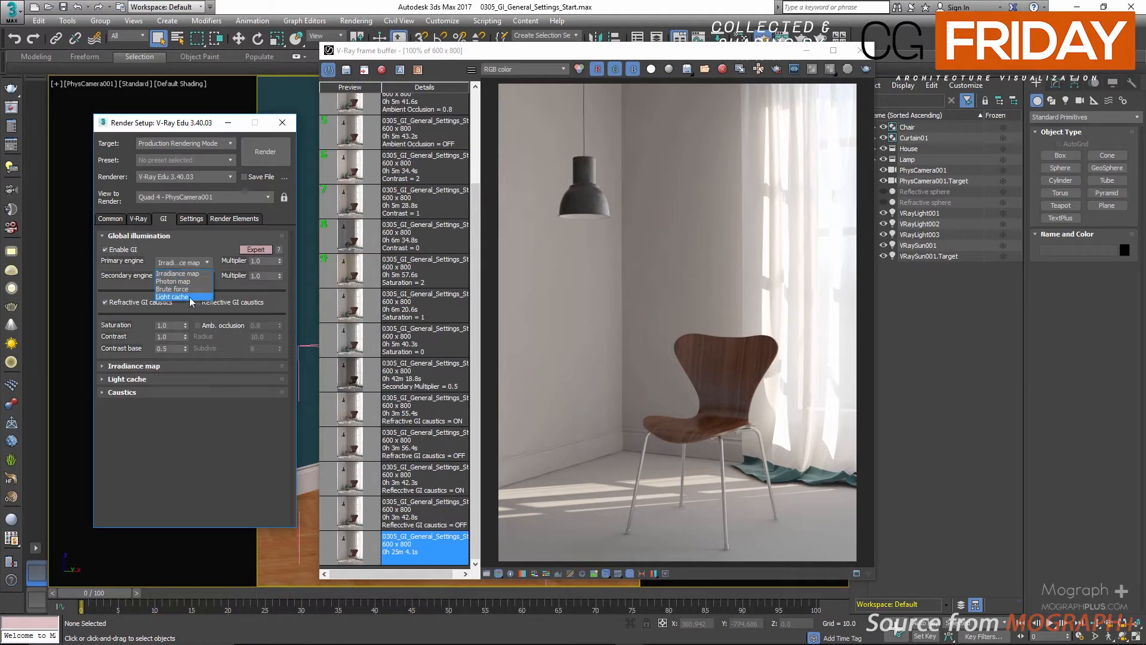
{"action": "left_click", "coordinate": [181, 245]}
{"action": "left_click", "coordinate": [180, 276]}
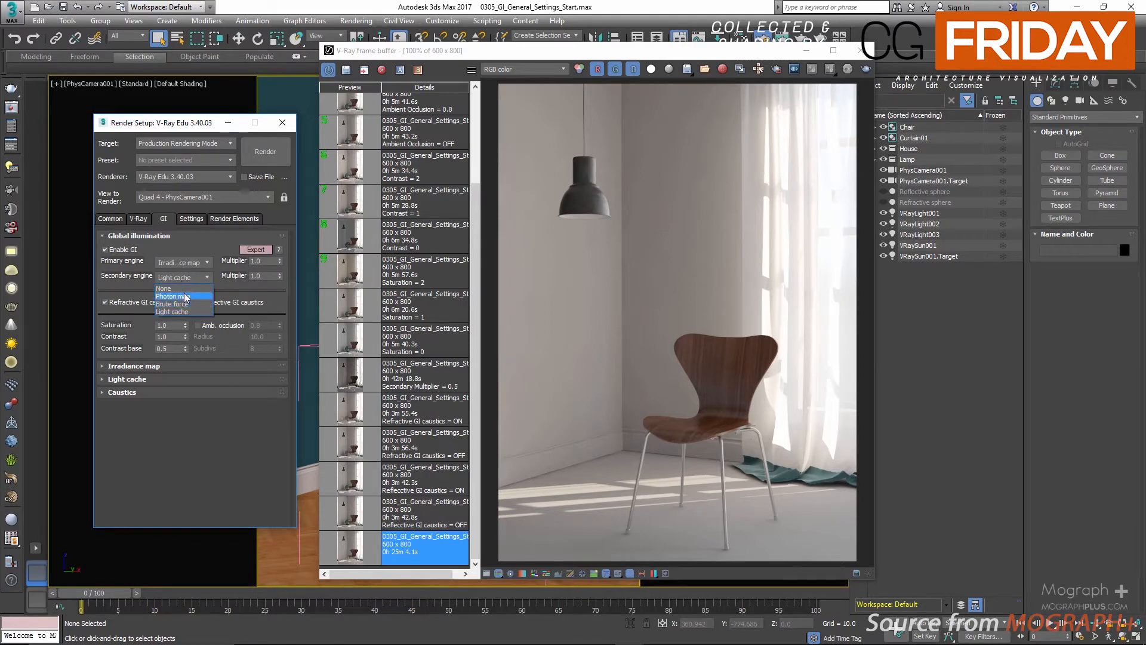
{"action": "left_click", "coordinate": [178, 245]}
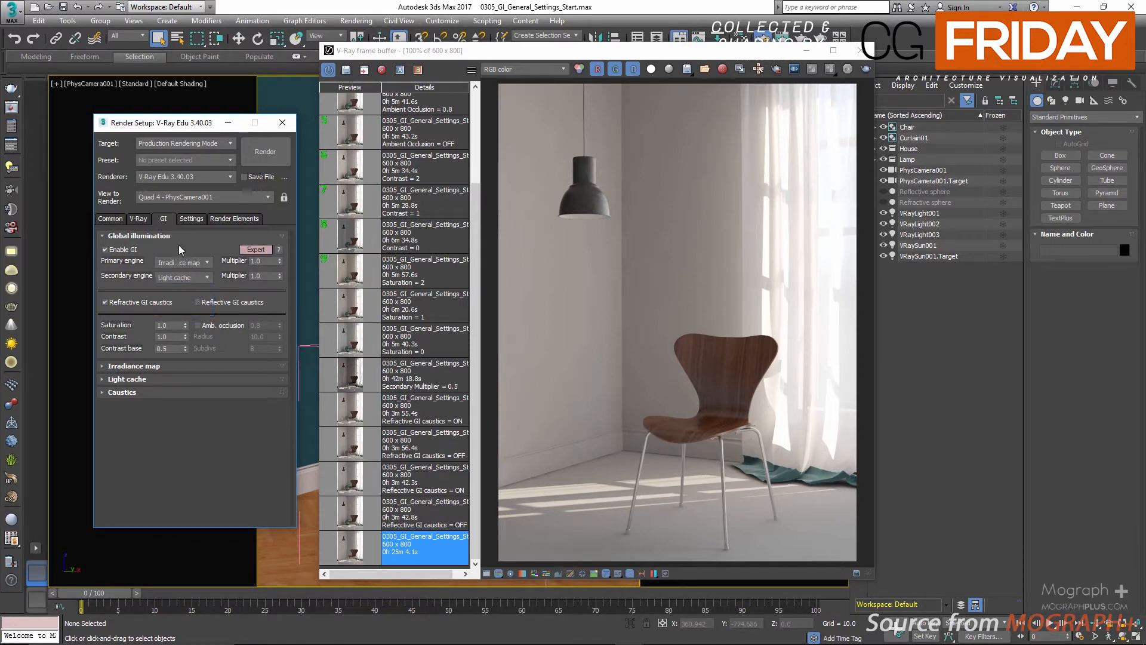
{"action": "left_click", "coordinate": [257, 260]}
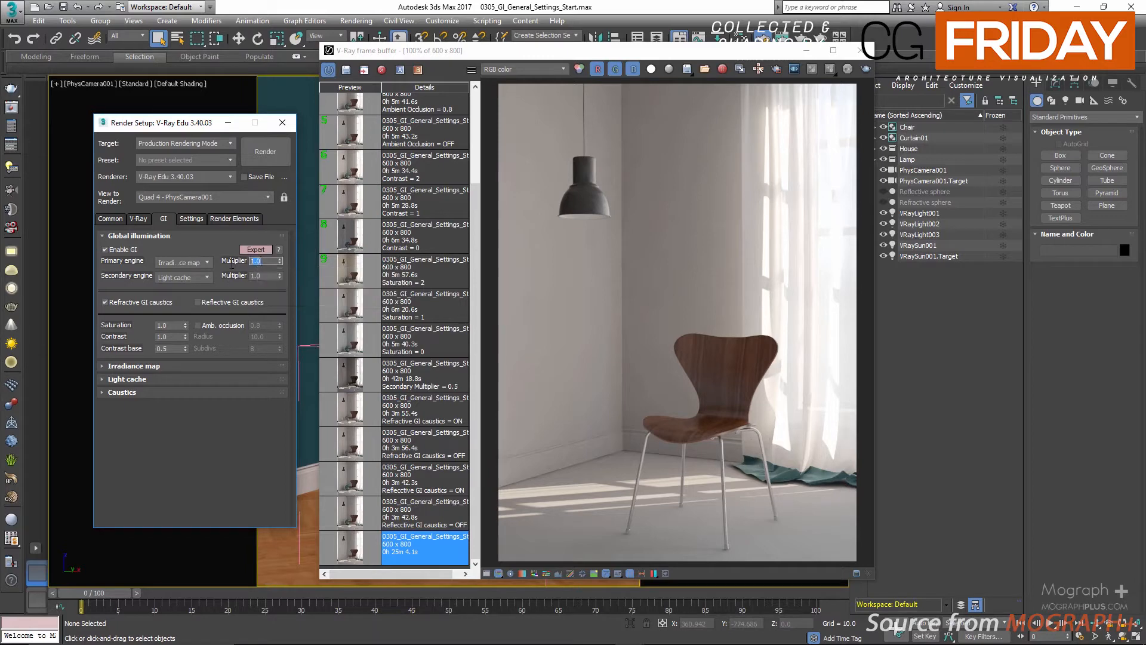
{"action": "left_click", "coordinate": [257, 276]}
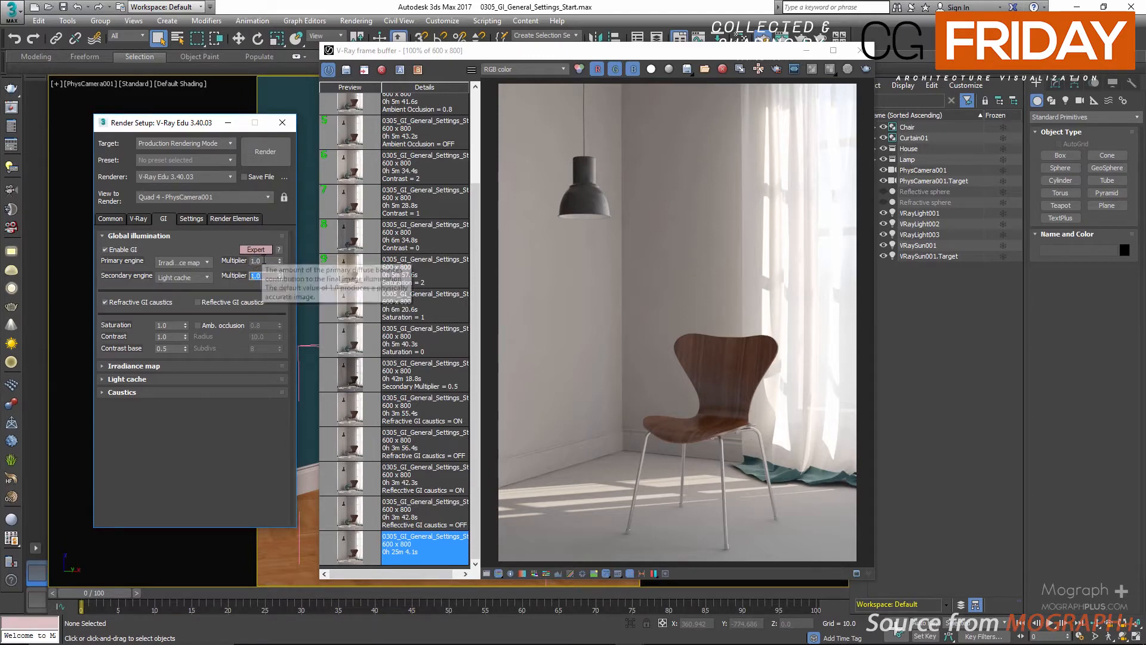
{"action": "left_click", "coordinate": [223, 238]}
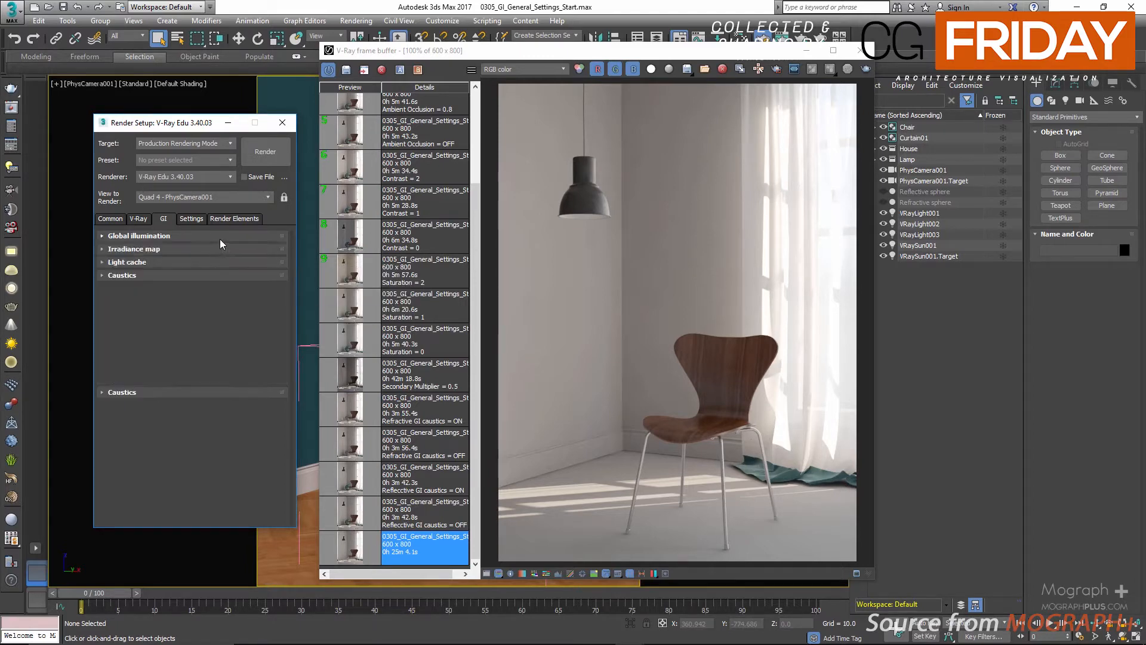
{"action": "left_click", "coordinate": [219, 239]}
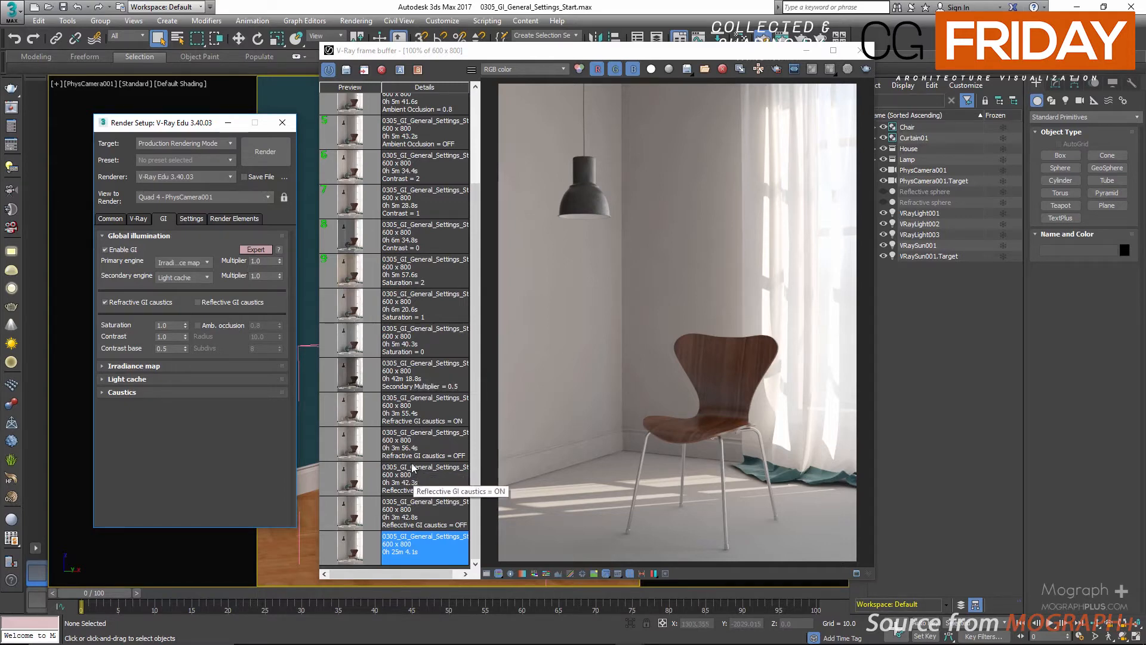
Set the secondary engine's multiplier to 0.5 and compare the saved "Secondary Multiplier = 0.5" render with the last render in the history.
{"action": "left_click", "coordinate": [257, 276]}
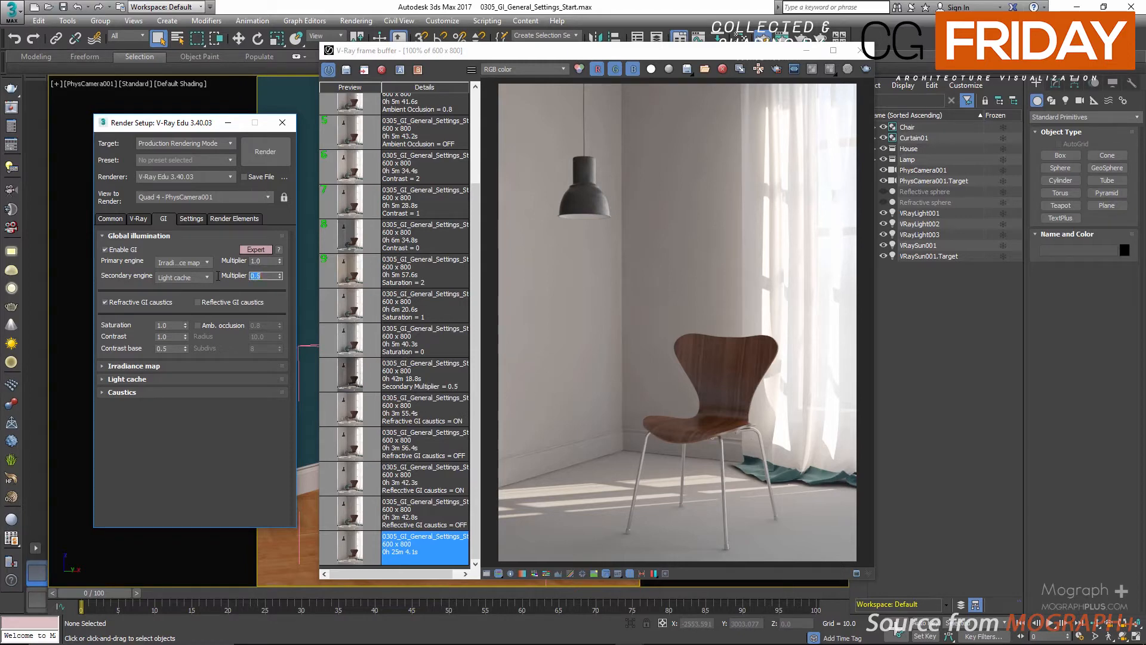
{"action": "double_click", "coordinate": [352, 374]}
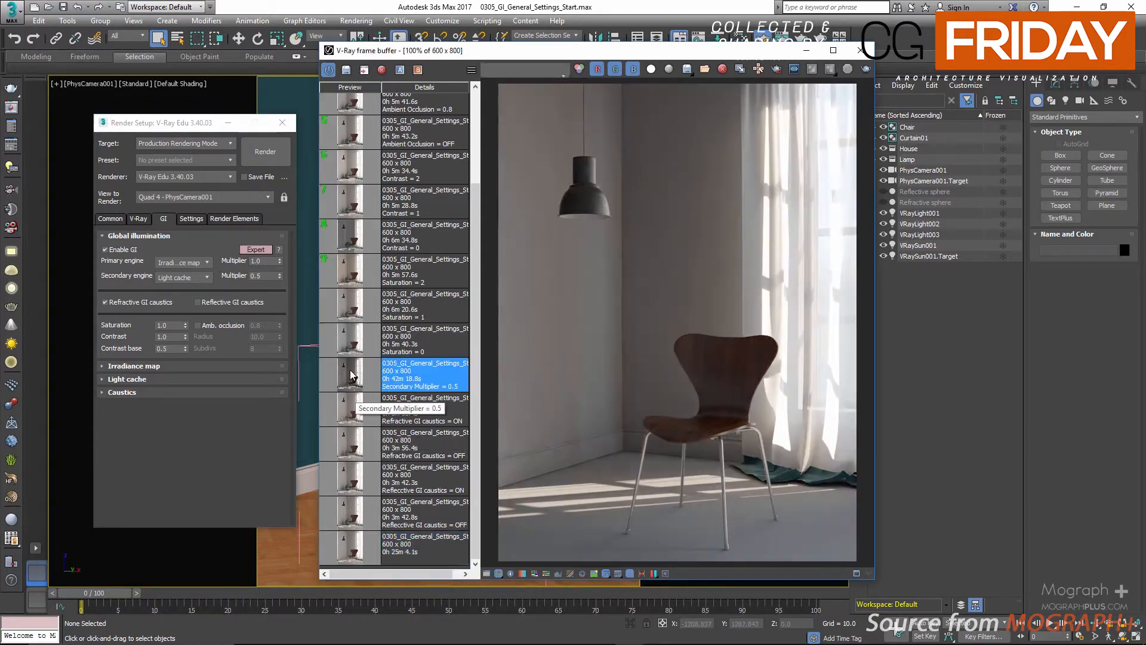
{"action": "double_click", "coordinate": [352, 554]}
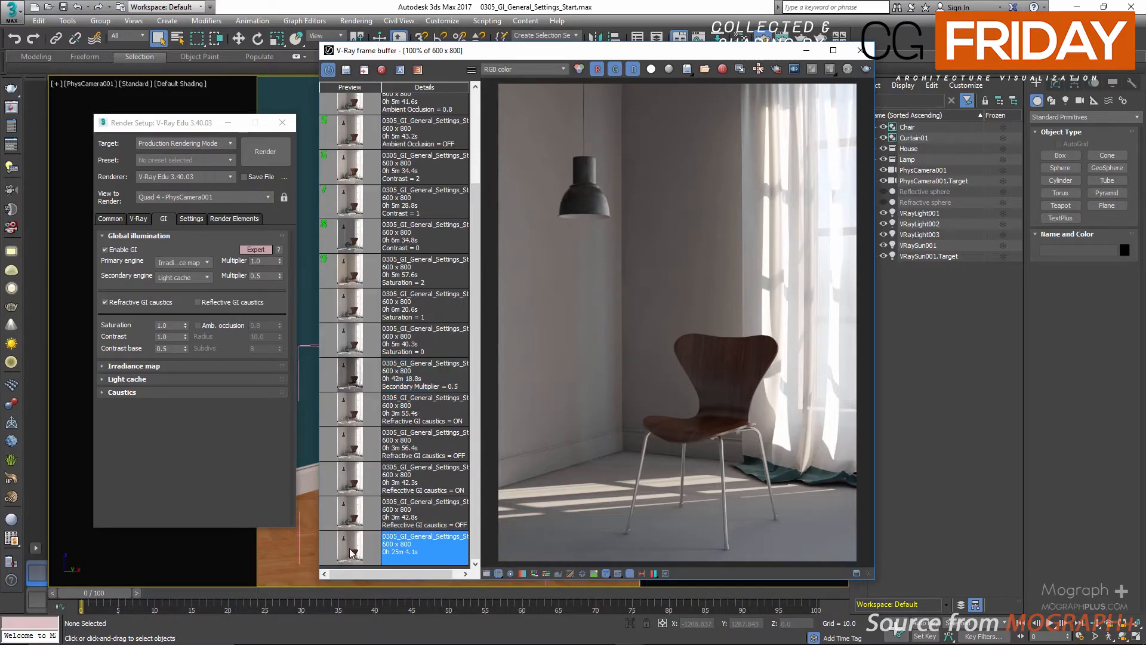
{"action": "double_click", "coordinate": [344, 373]}
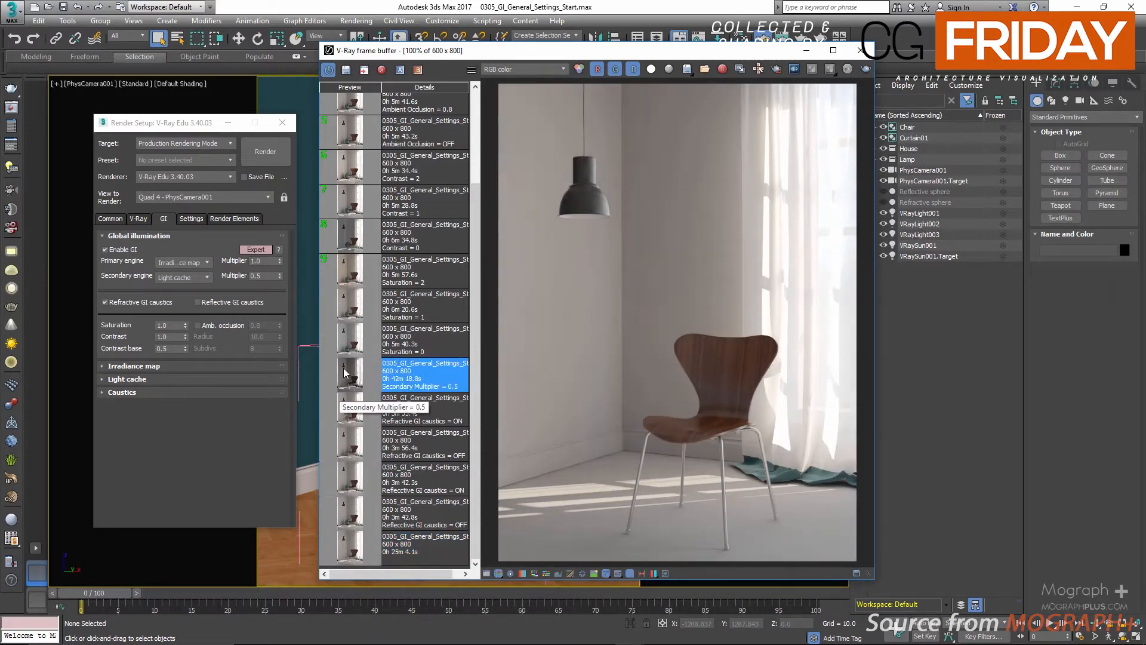
{"action": "left_click", "coordinate": [348, 548]}
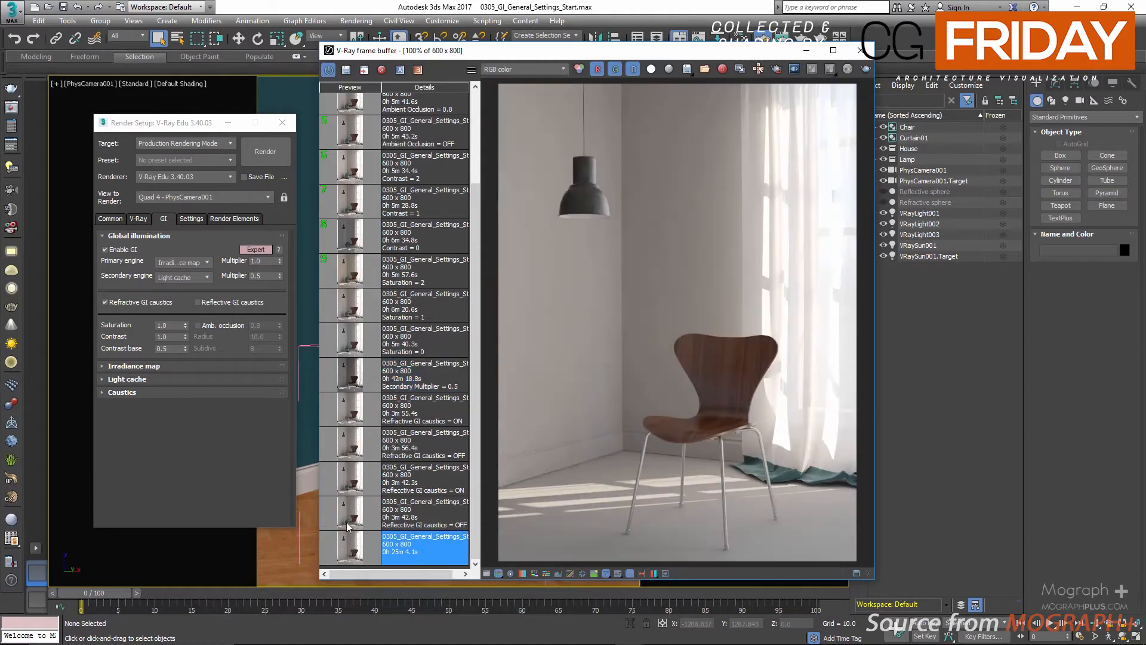
Compare the same two history renders in the VRayGlobalIllumination element.
{"action": "left_click", "coordinate": [351, 373]}
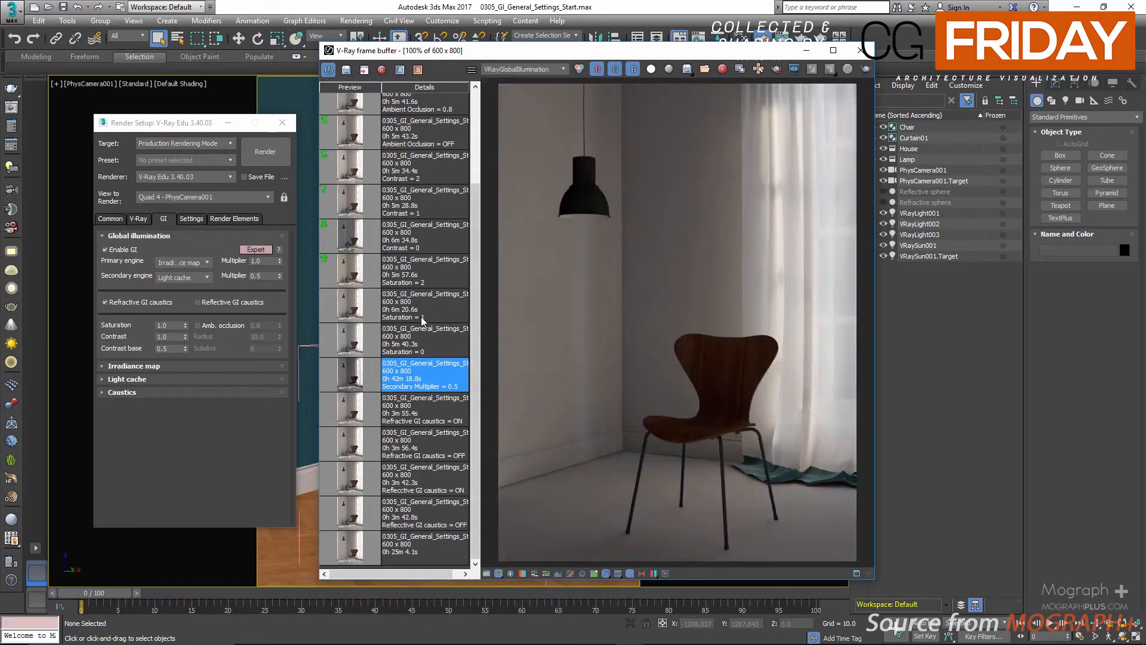
{"action": "left_click", "coordinate": [352, 552]}
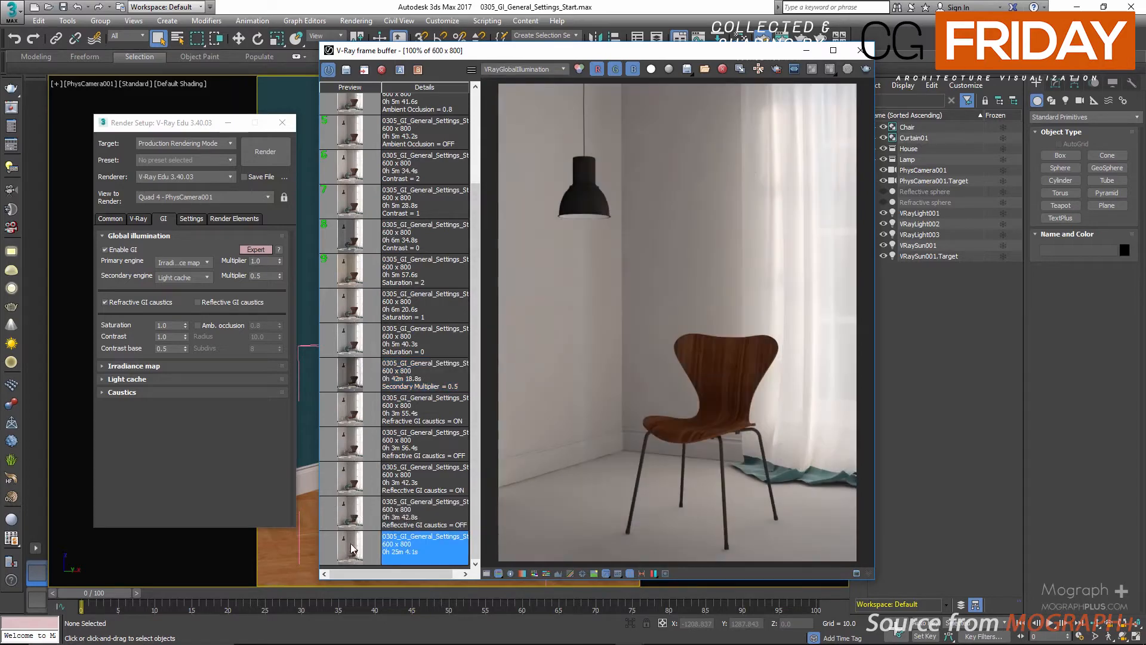
{"action": "left_click", "coordinate": [354, 376]}
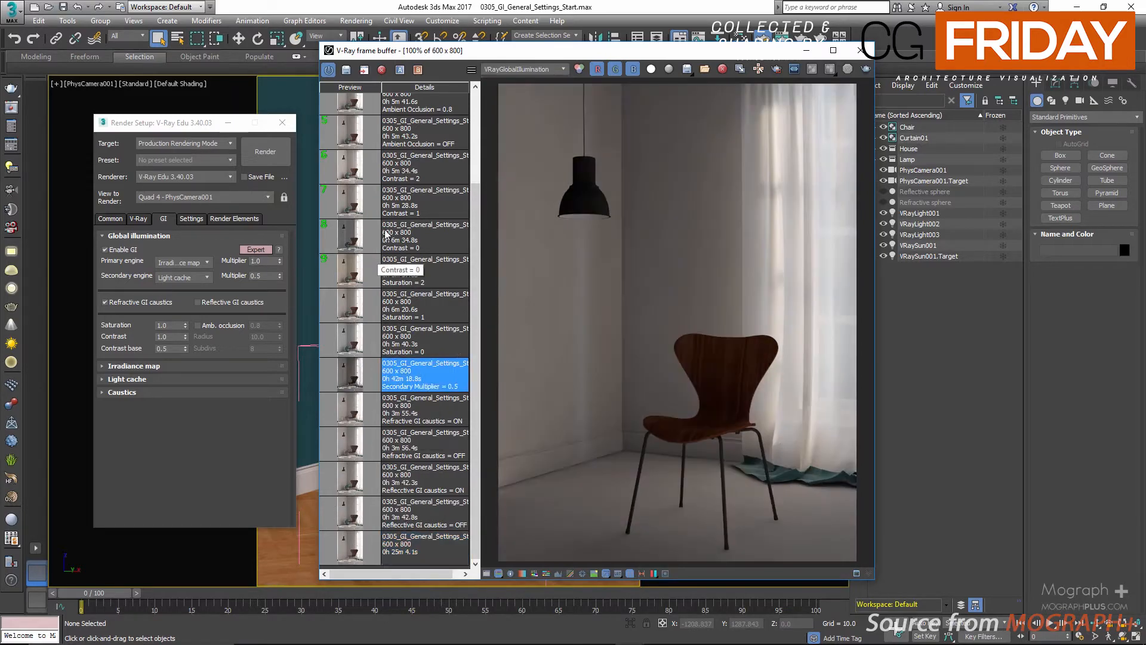
Set the secondary engine's multiplier to 1.0 and display the last history render in RGB color.
{"action": "double_click", "coordinate": [265, 276]}
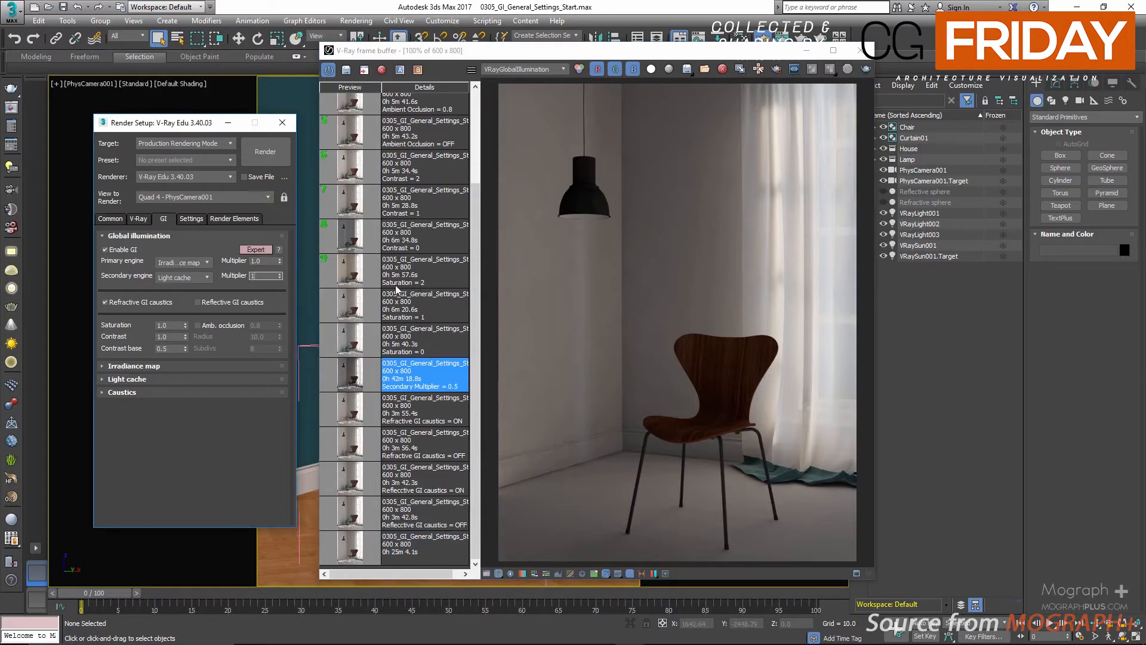
{"action": "type", "text": "1"}
{"action": "left_click", "coordinate": [357, 552]}
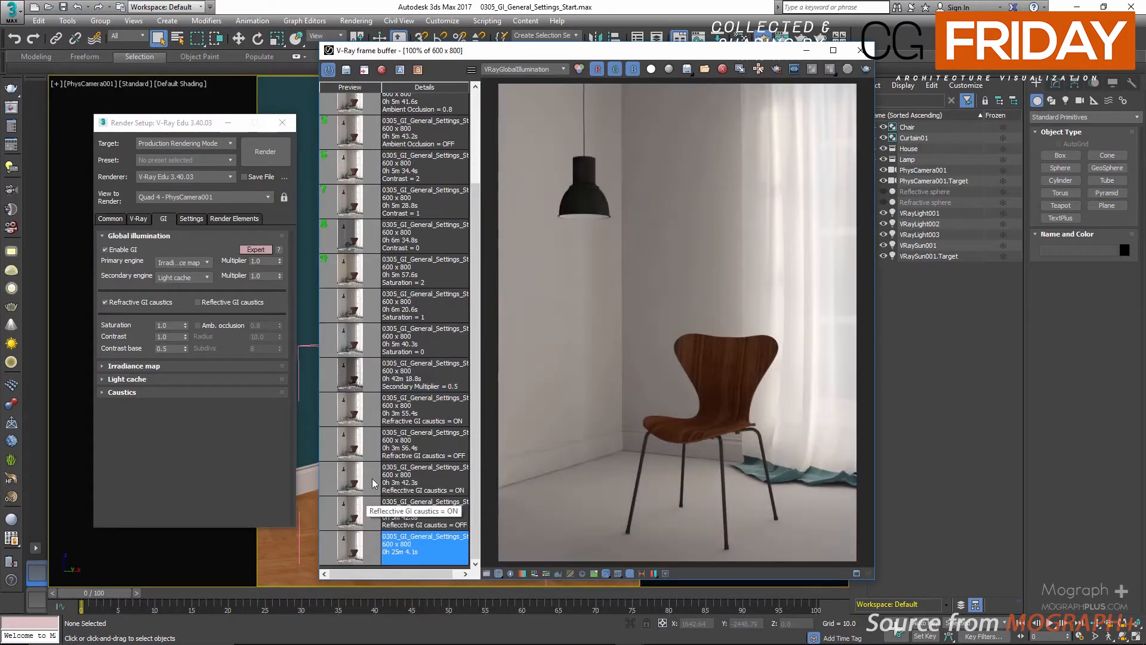
{"action": "left_click", "coordinate": [508, 69]}
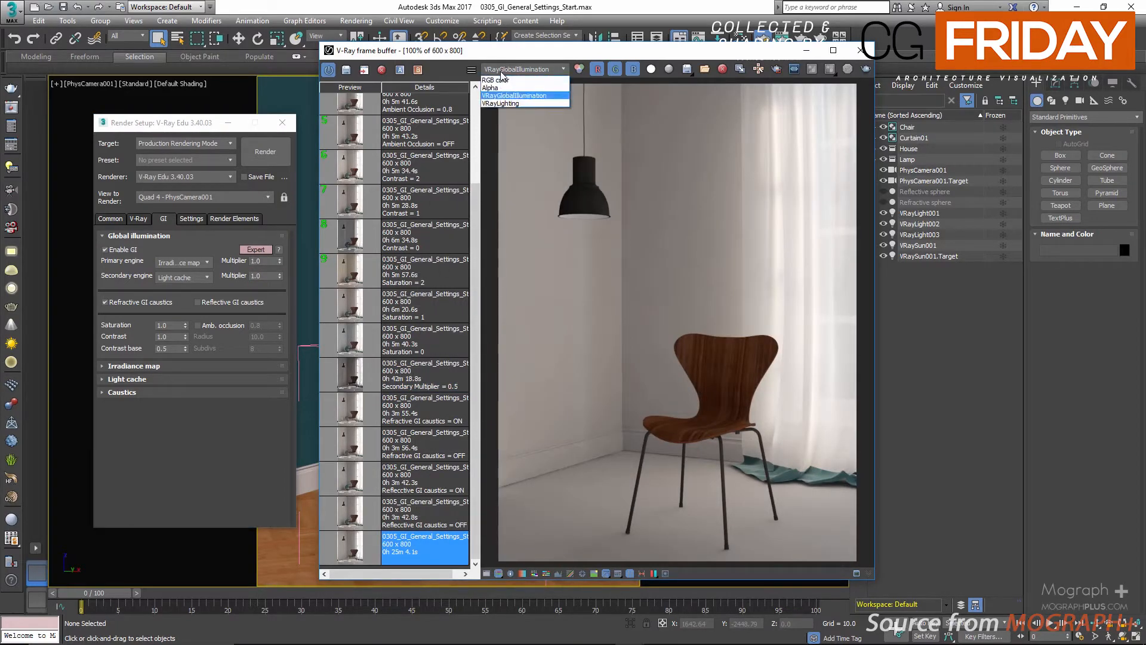
{"action": "left_click", "coordinate": [500, 78]}
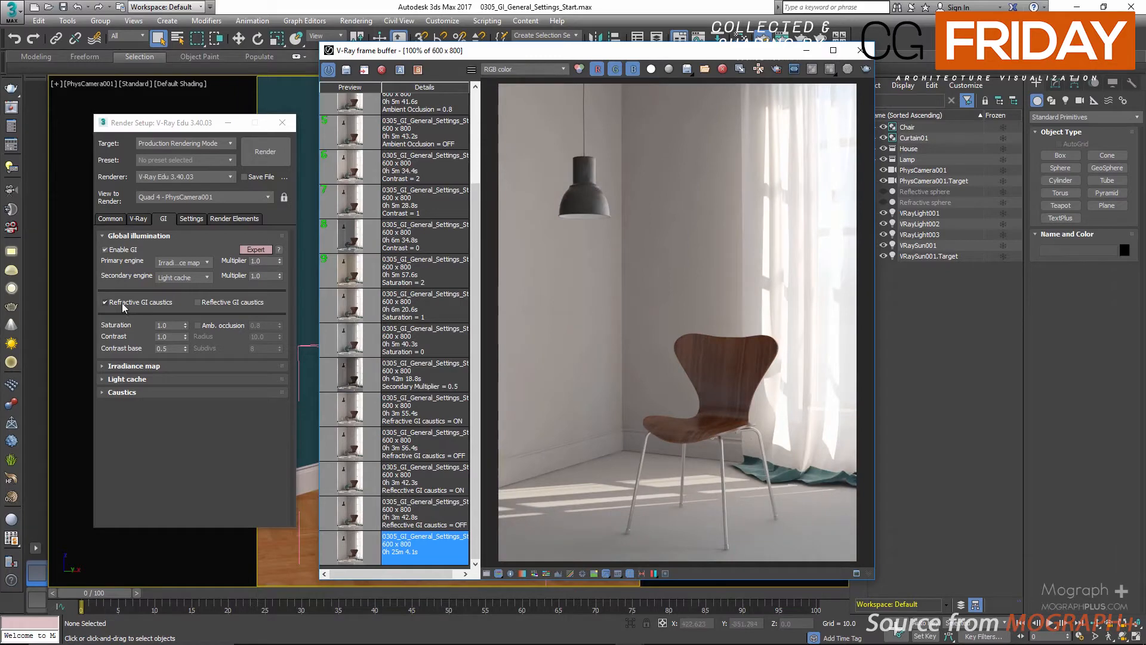
Unhide the Refractive sphere and compare the saved renders with Refractive GI caustics off and on.
{"action": "left_click", "coordinate": [105, 303]}
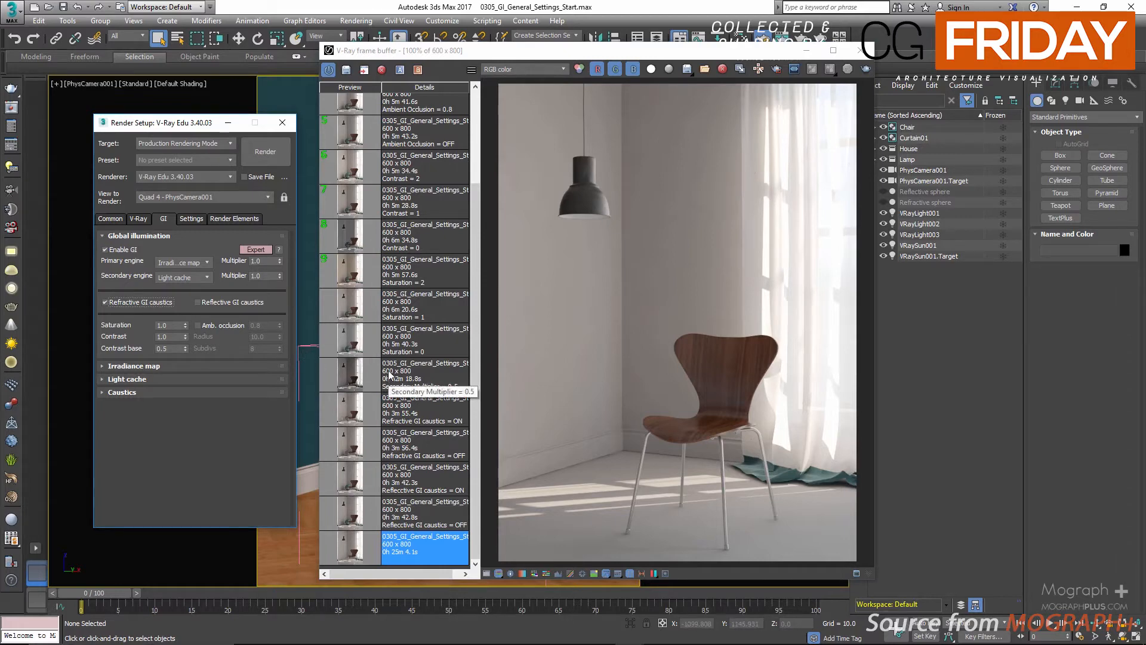
{"action": "double_click", "coordinate": [352, 453]}
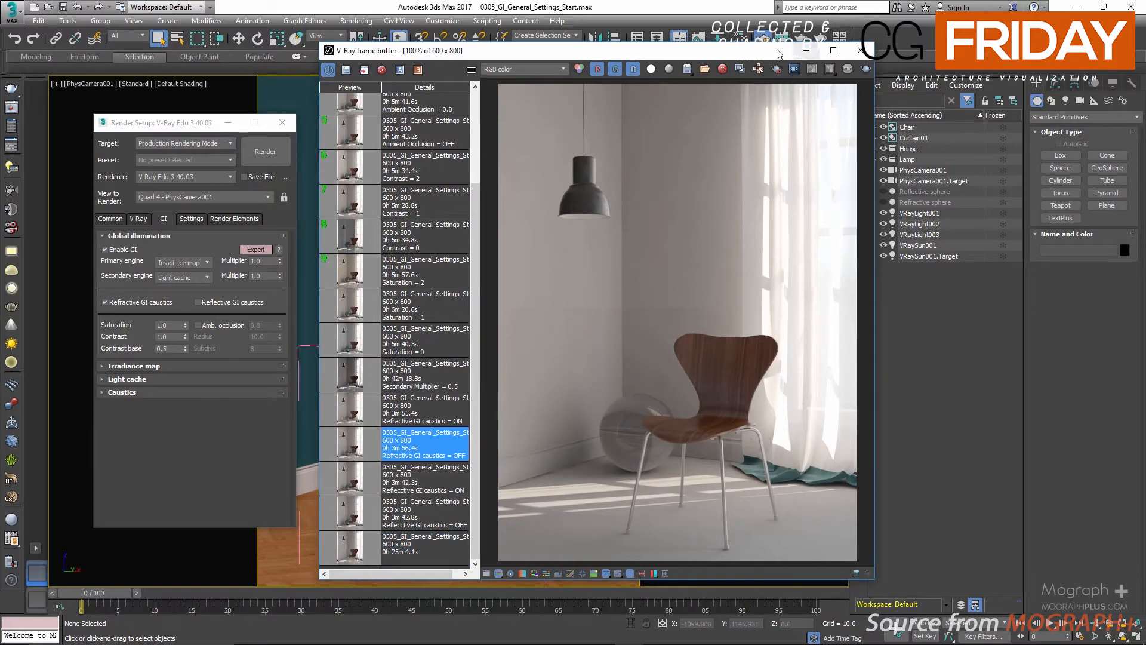
{"action": "left_click_drag", "start_coordinate": [802, 53], "coordinate": [737, 48]}
{"action": "left_click", "coordinate": [883, 203]}
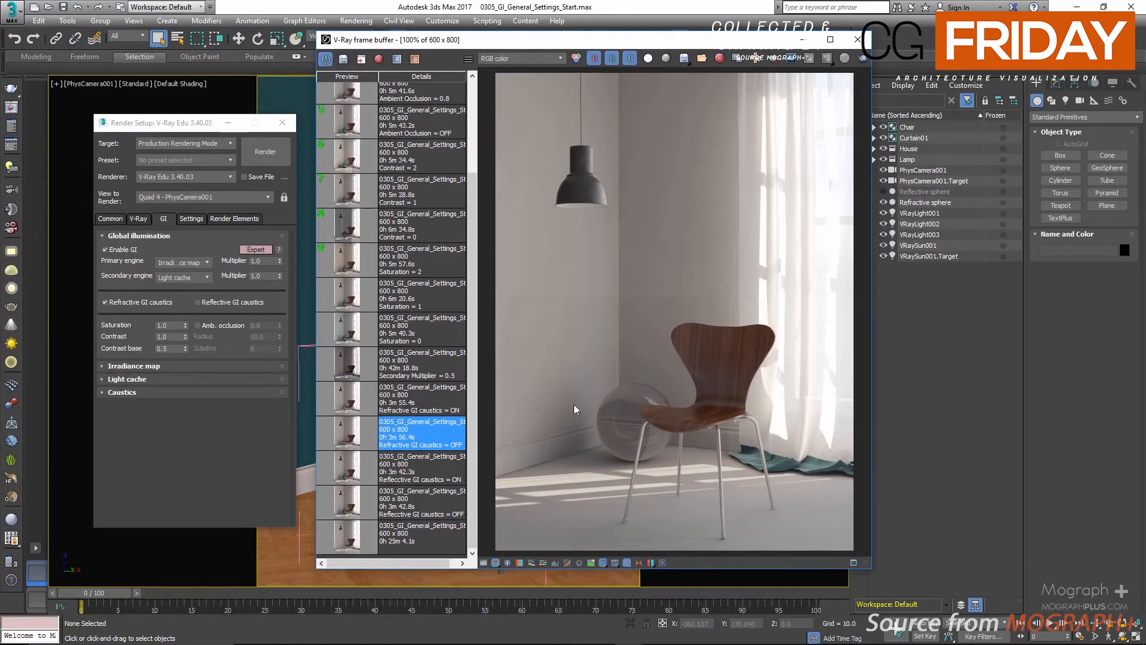
{"action": "double_click", "coordinate": [348, 400]}
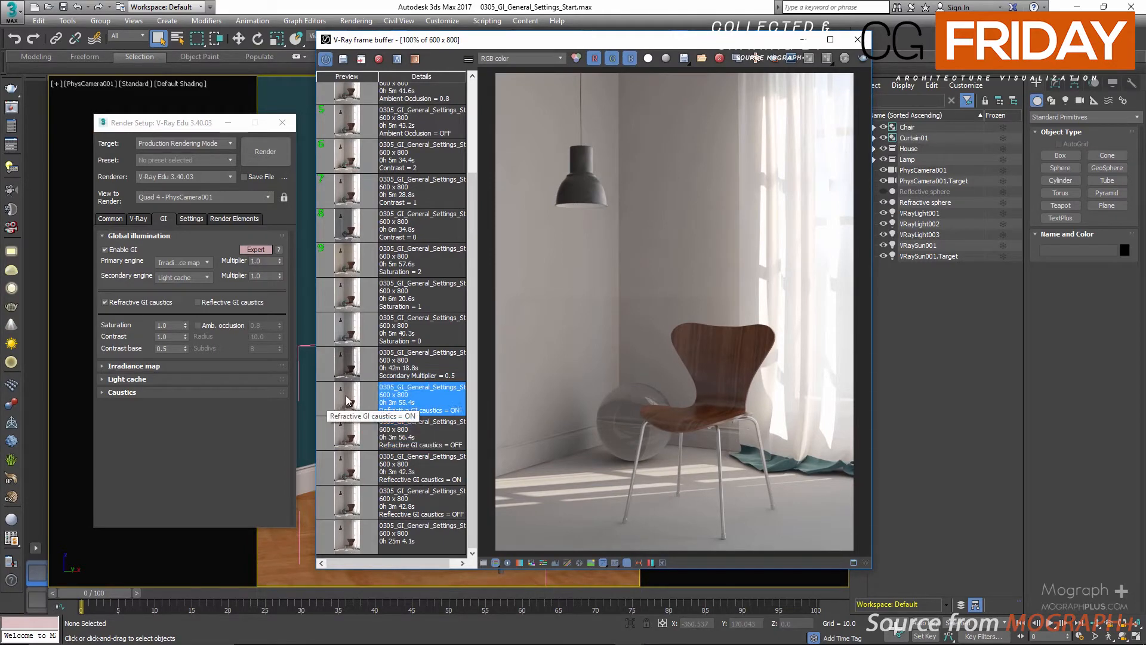
Compare the saved renders with Refractive GI caustics off and on up close around the glass sphere.
{"action": "scroll", "coordinate": [630, 474], "scroll_direction": "up", "scroll_amount": 1}
{"action": "middle_click_drag", "start_coordinate": [525, 401], "coordinate": [592, 399]}
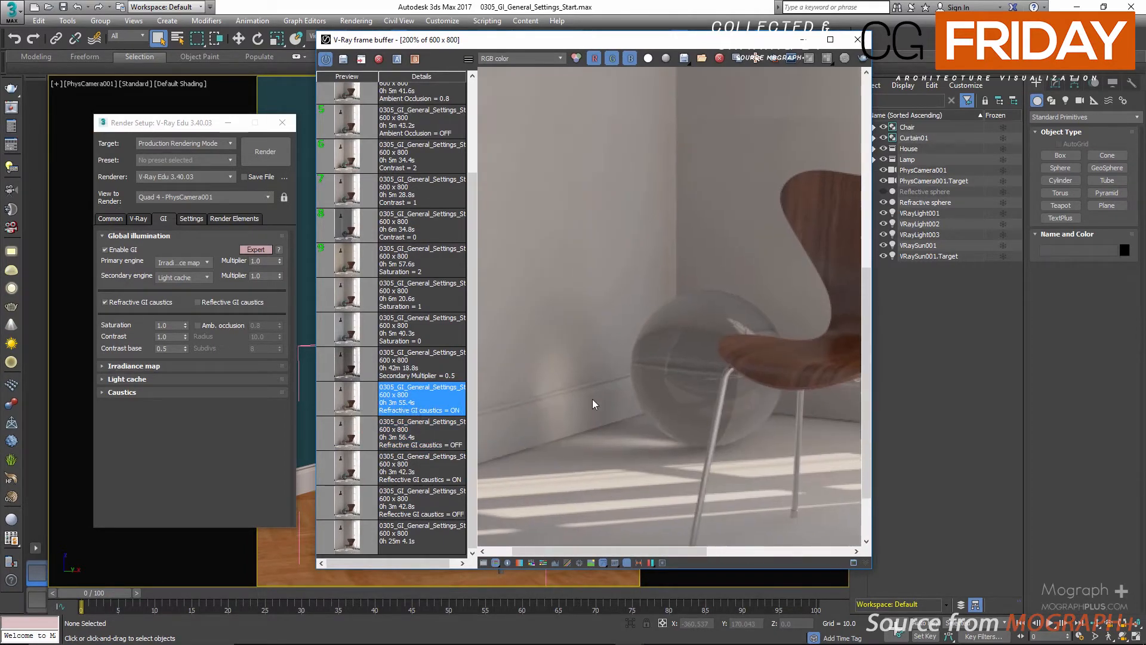
{"action": "double_click", "coordinate": [343, 430]}
{"action": "double_click", "coordinate": [348, 411]}
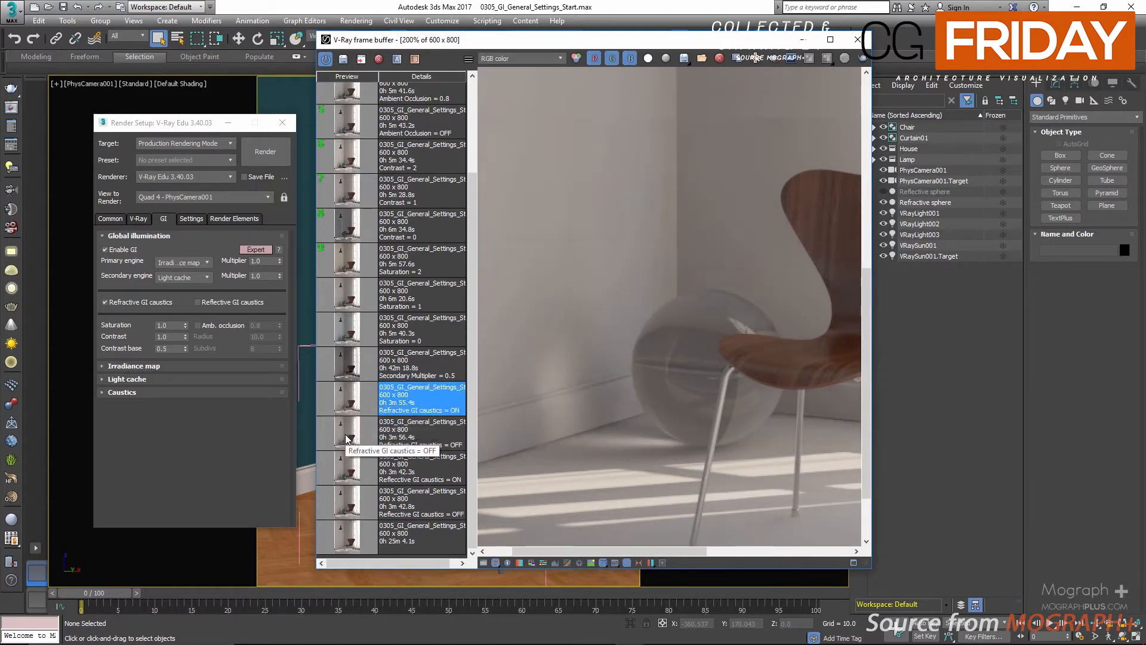
{"action": "double_click", "coordinate": [348, 434]}
{"action": "double_click", "coordinate": [343, 405]}
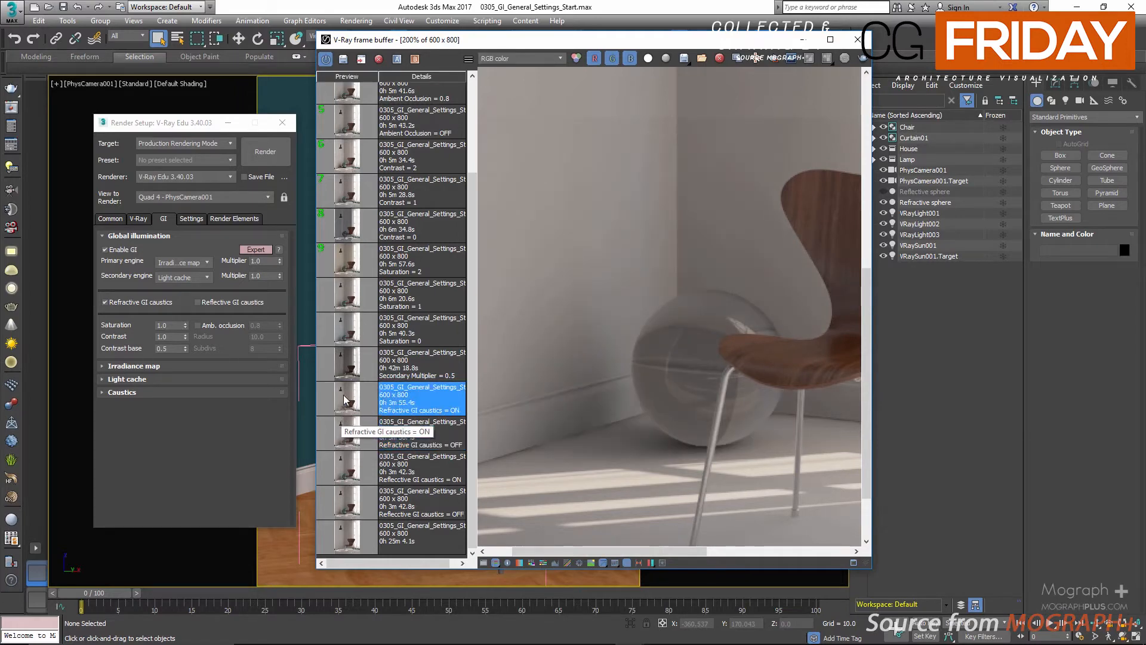
Examine the Caustics rollout's settings, collapse it again, and display the saved "Refractive GI caustics = OFF" render.
{"action": "left_click", "coordinate": [180, 392]}
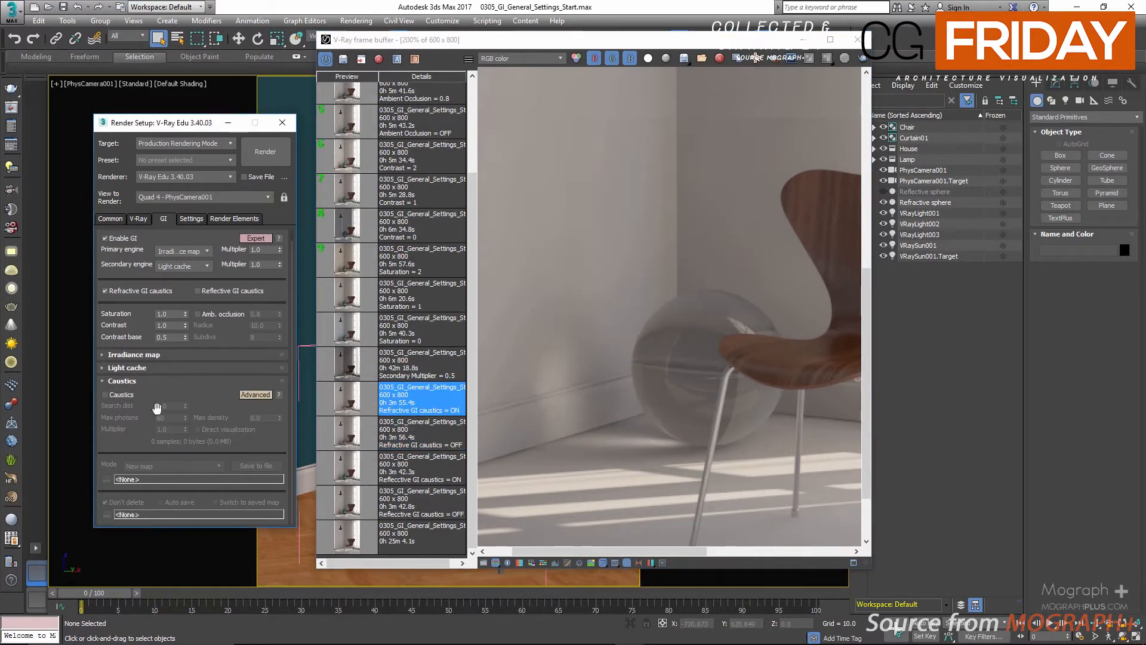
{"action": "left_click_drag", "start_coordinate": [167, 382], "coordinate": [166, 408]}
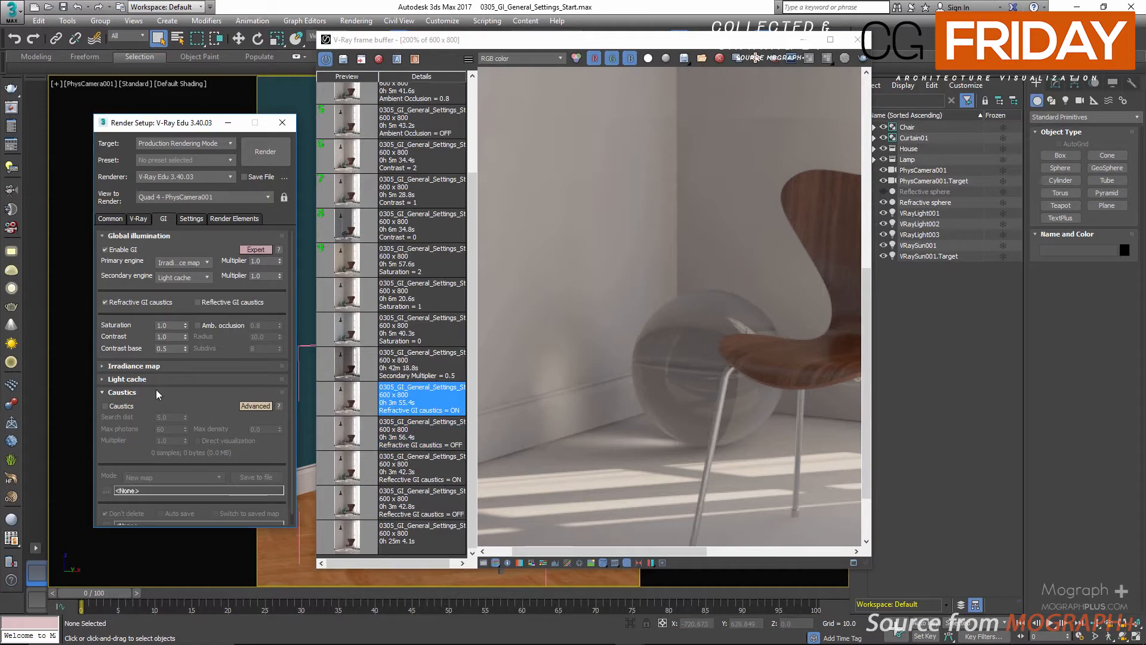
{"action": "left_click", "coordinate": [157, 391]}
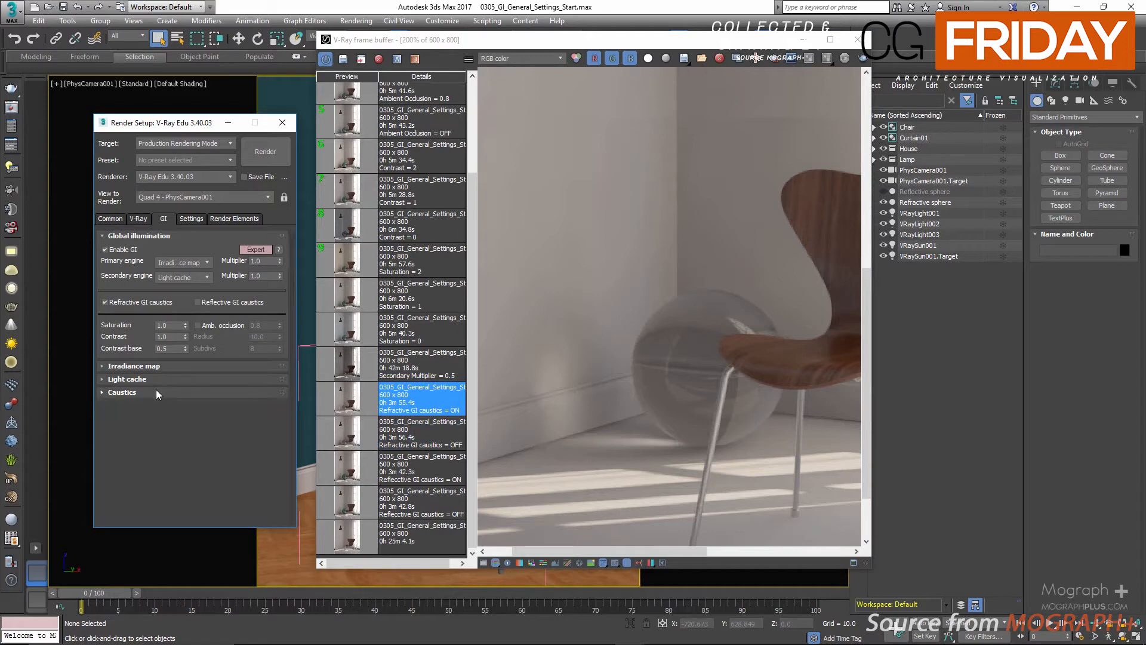
{"action": "double_click", "coordinate": [354, 434]}
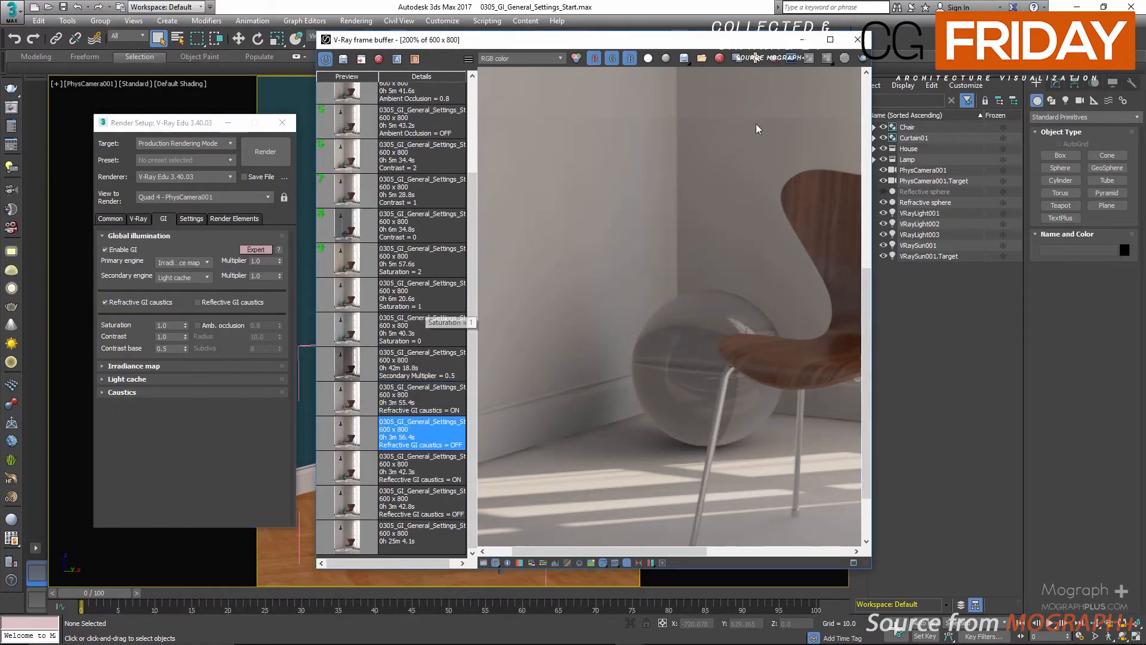
Replace the visible Refractive sphere with the Reflective sphere in the scene and enable Reflective GI caustics.
{"action": "left_click_drag", "start_coordinate": [794, 46], "coordinate": [689, 567]}
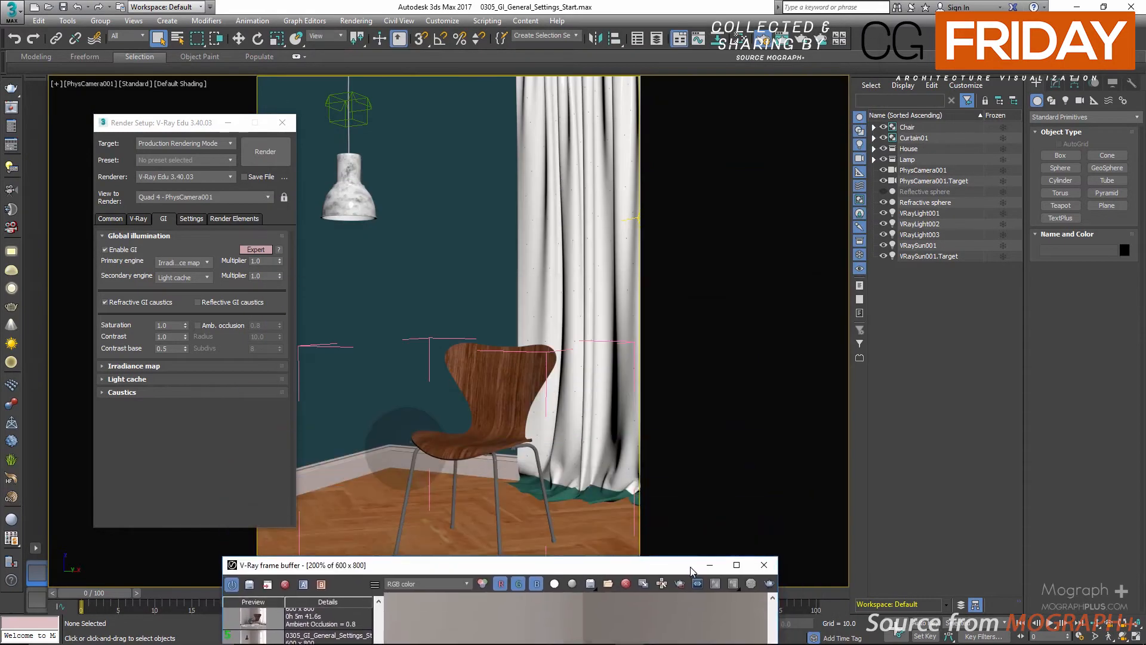
{"action": "left_click", "coordinate": [884, 192]}
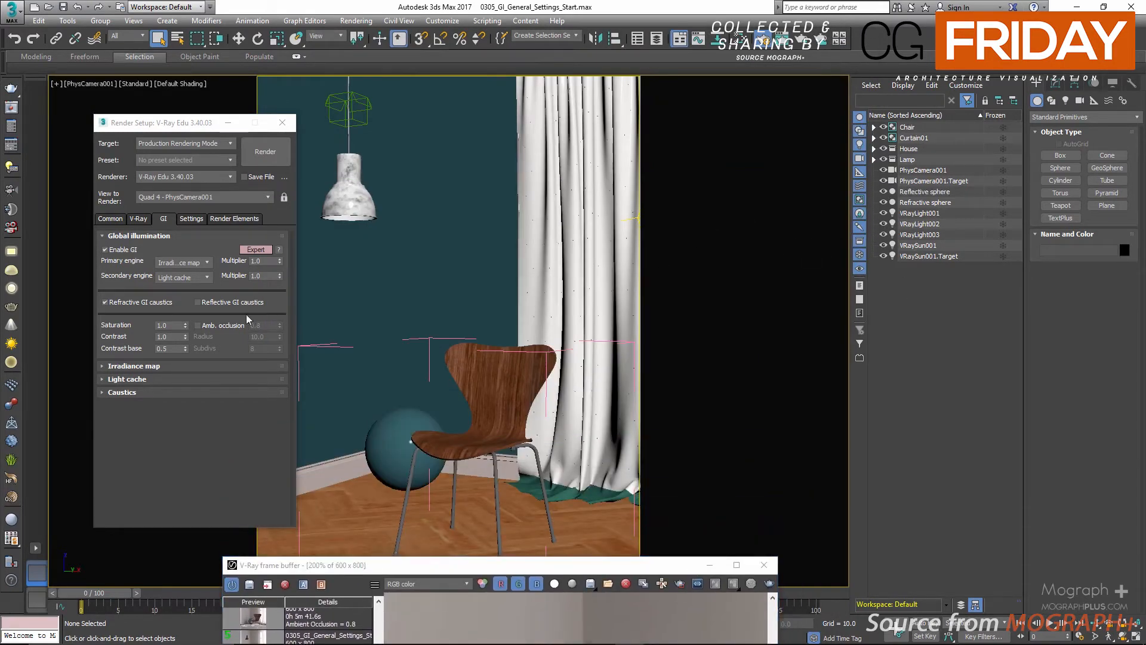
{"action": "left_click", "coordinate": [225, 300]}
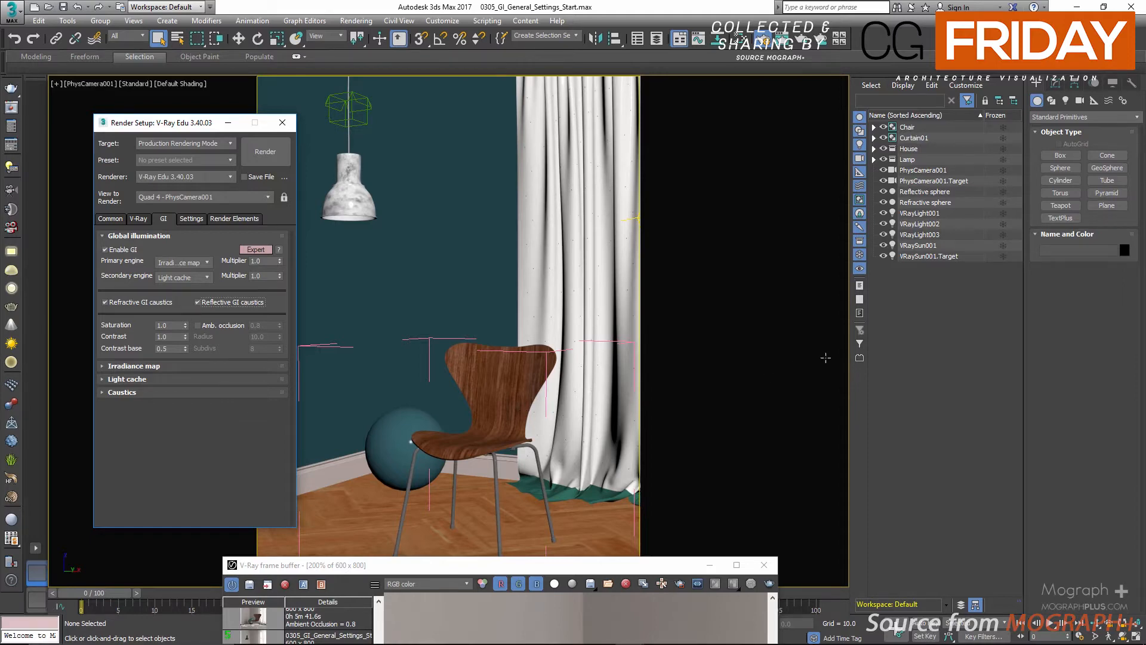
{"action": "left_click", "coordinate": [885, 204]}
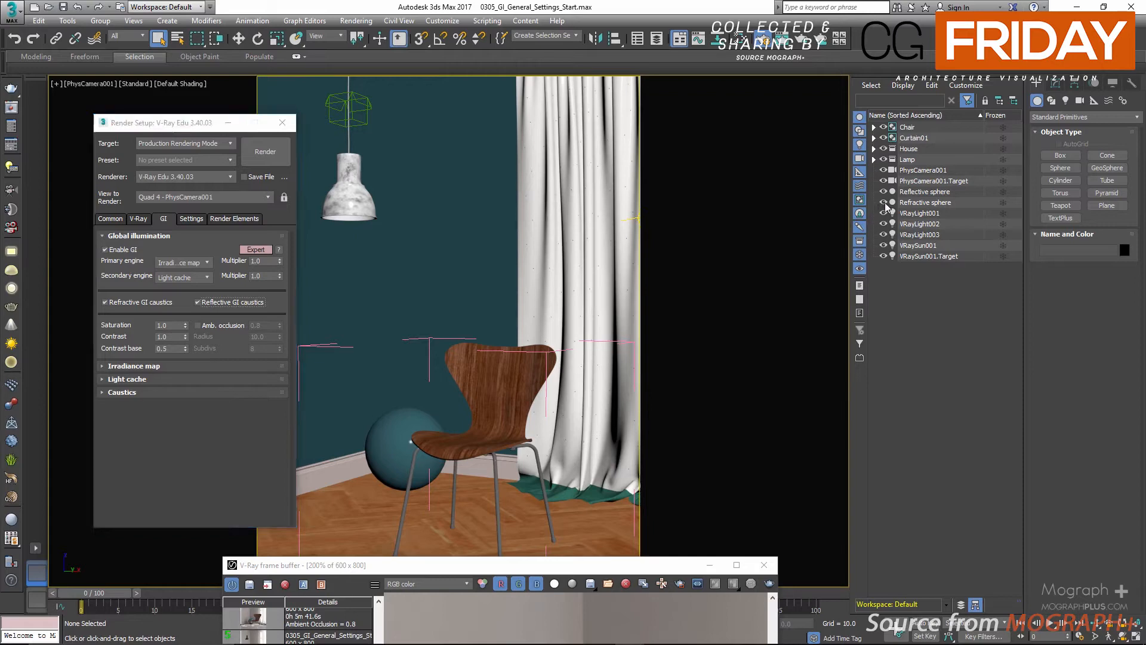
{"action": "left_click", "coordinate": [884, 203]}
Bring the frame buffer back into view and compare the saved full-frame renders with Reflective GI caustics off and on.
{"action": "left_click", "coordinate": [570, 570]}
{"action": "left_click_drag", "start_coordinate": [570, 571], "coordinate": [623, 69]}
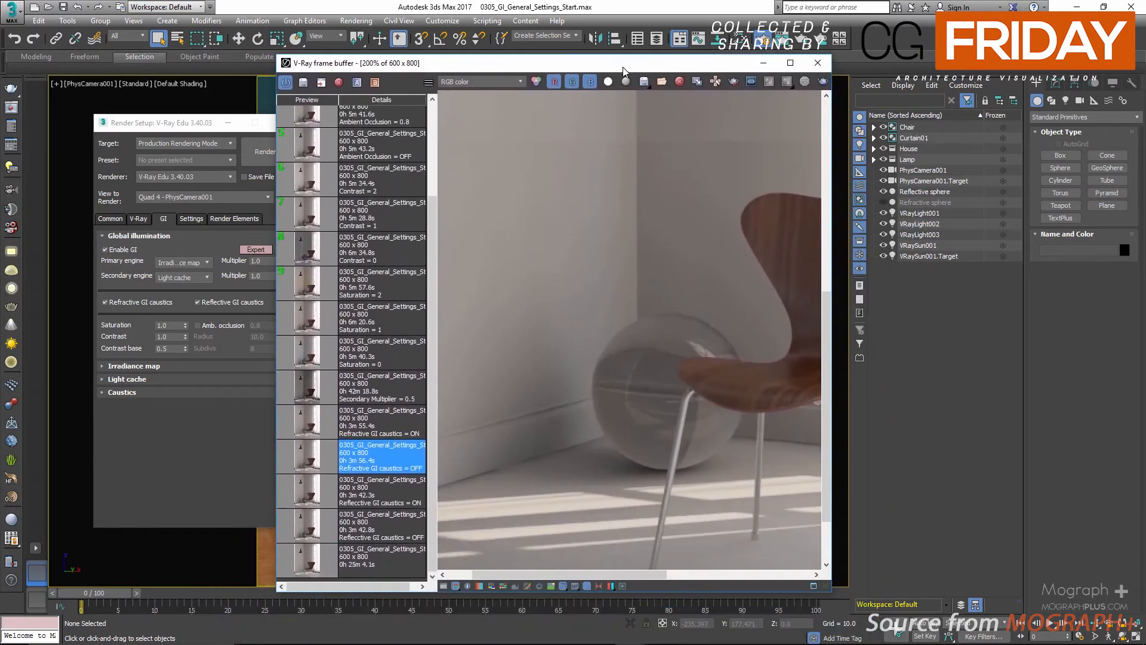
{"action": "double_click", "coordinate": [642, 345]}
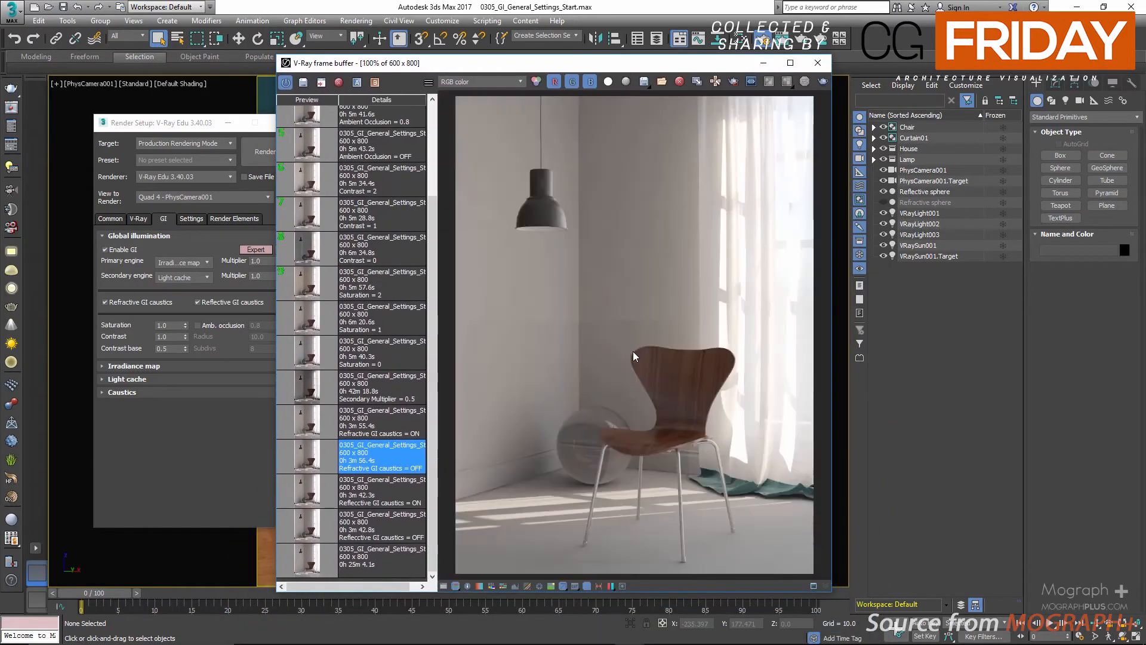
{"action": "double_click", "coordinate": [299, 531]}
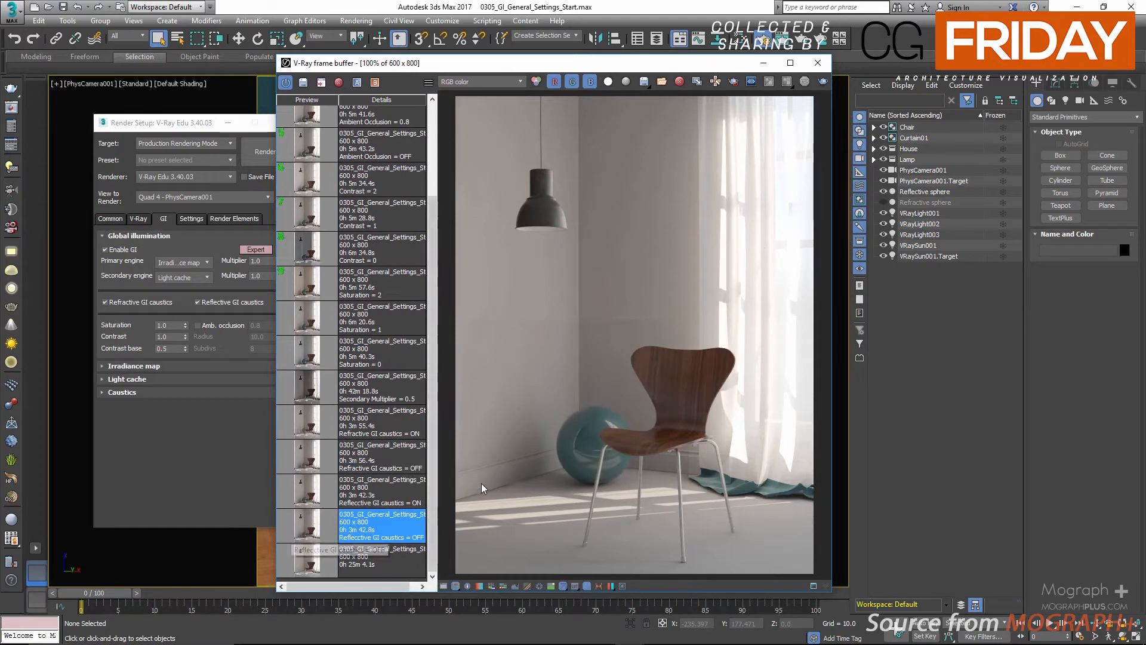
{"action": "left_click", "coordinate": [298, 493]}
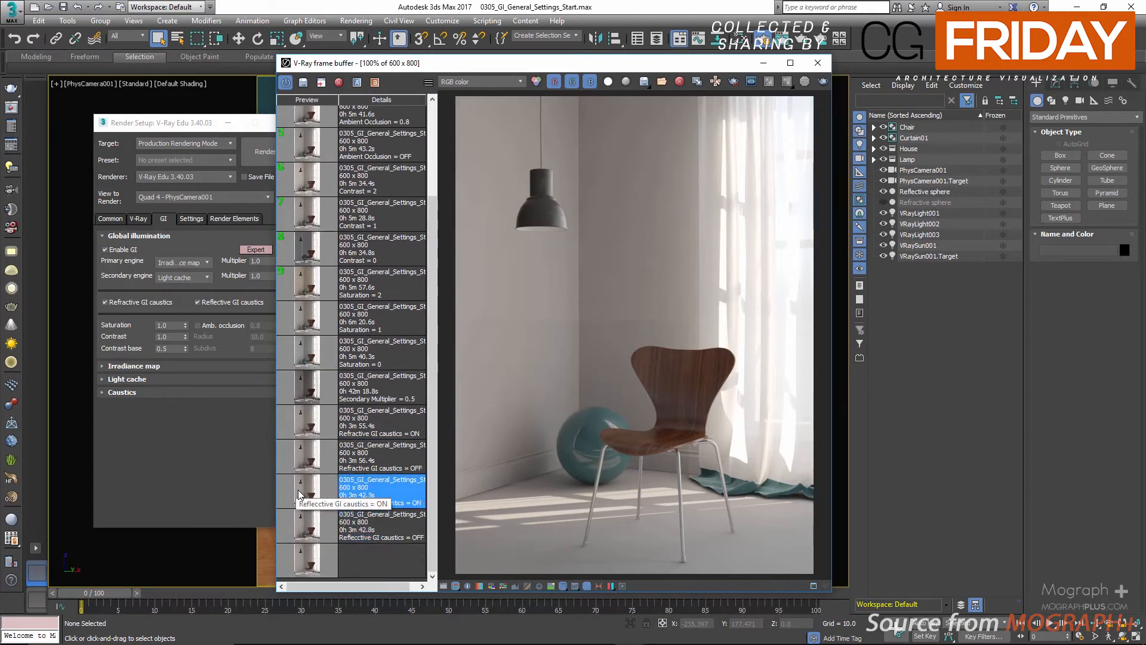
{"action": "double_click", "coordinate": [301, 525]}
Compare the Reflective GI caustics off and on renders up close at the teal sphere and the adjacent baseboard.
{"action": "scroll", "coordinate": [582, 500], "scroll_direction": "up", "scroll_amount": 4}
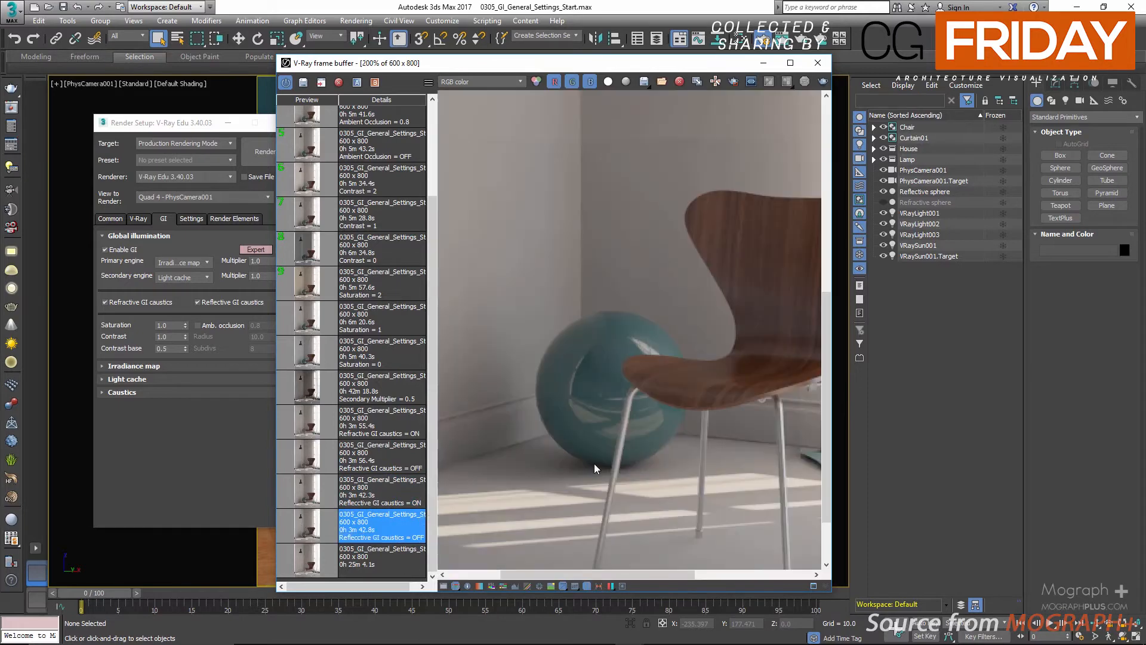
{"action": "middle_click_drag", "start_coordinate": [585, 421], "coordinate": [537, 456]}
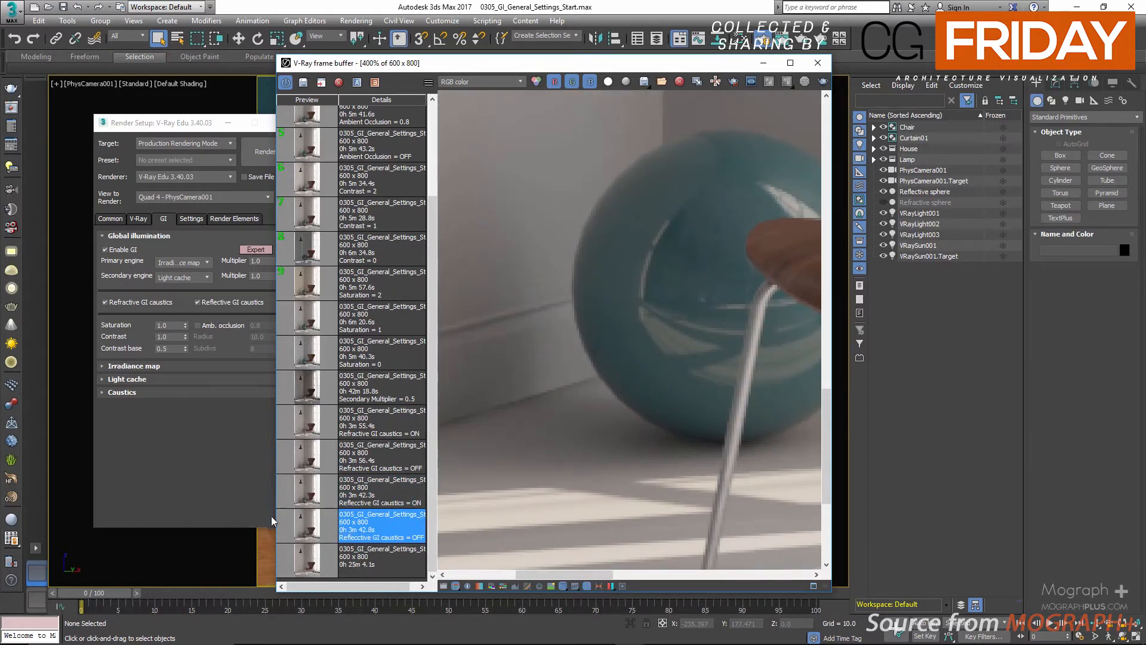
{"action": "left_click", "coordinate": [311, 497]}
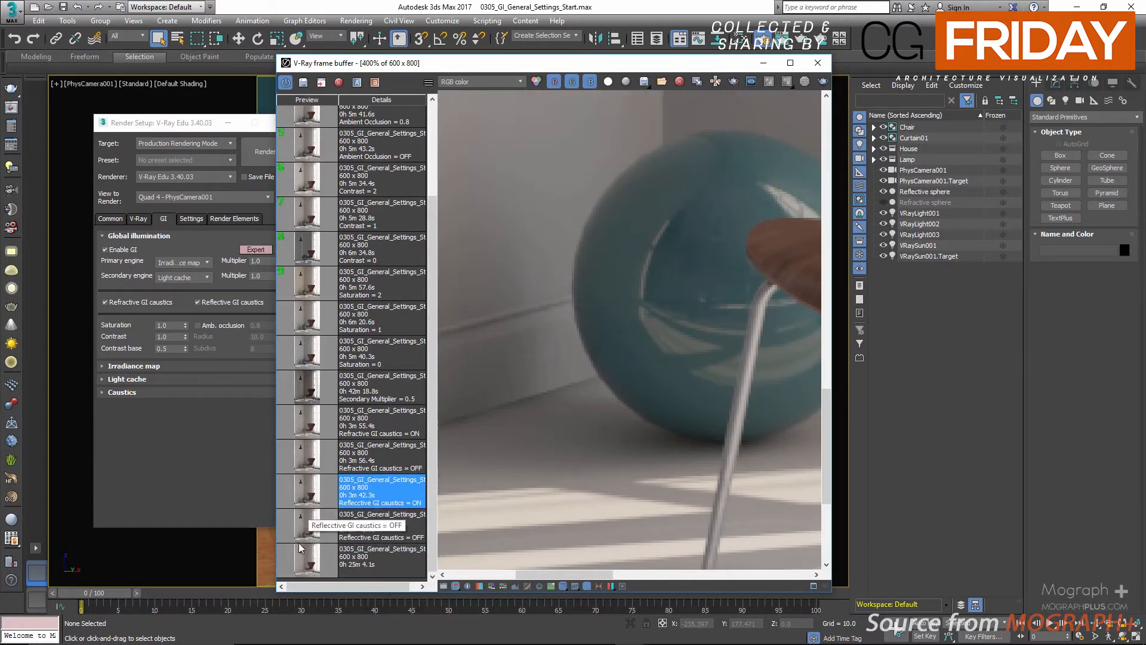
{"action": "double_click", "coordinate": [305, 521]}
{"action": "scroll", "coordinate": [586, 458], "scroll_direction": "up", "scroll_amount": 1}
{"action": "middle_click_drag", "start_coordinate": [586, 453], "coordinate": [753, 461]}
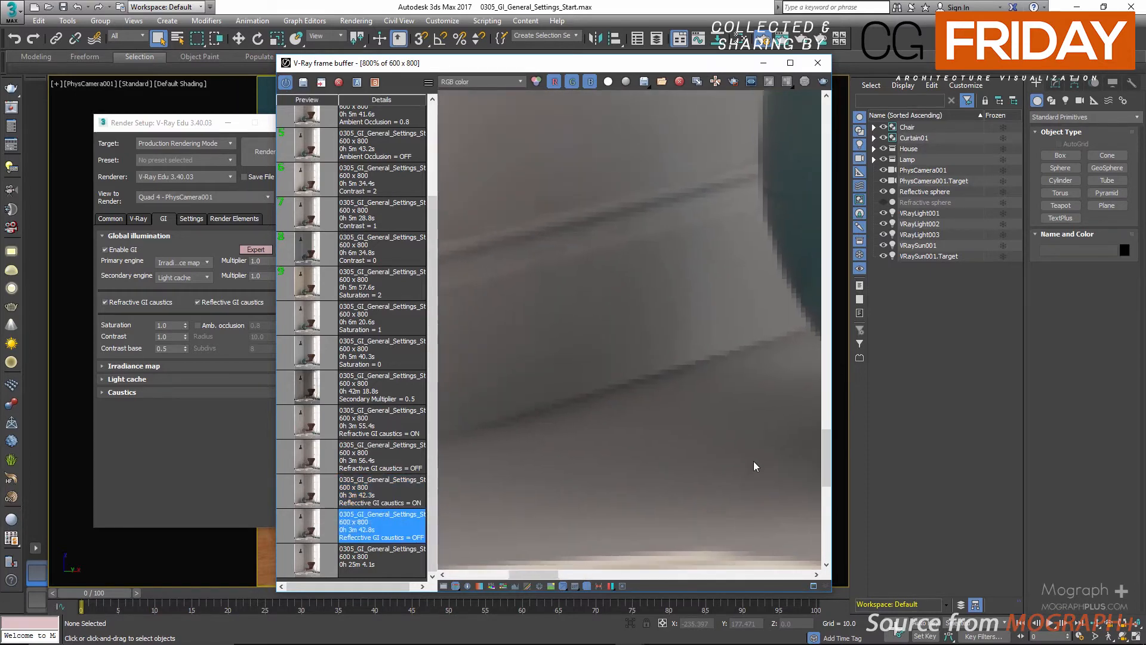
{"action": "double_click", "coordinate": [304, 482]}
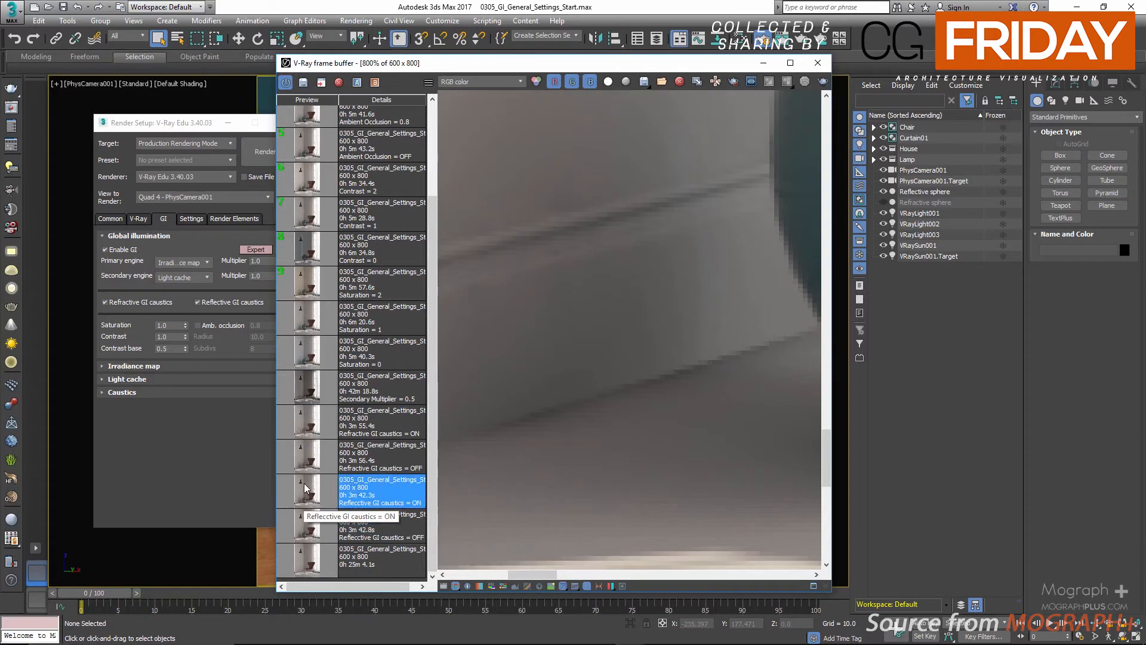
{"action": "double_click", "coordinate": [304, 523]}
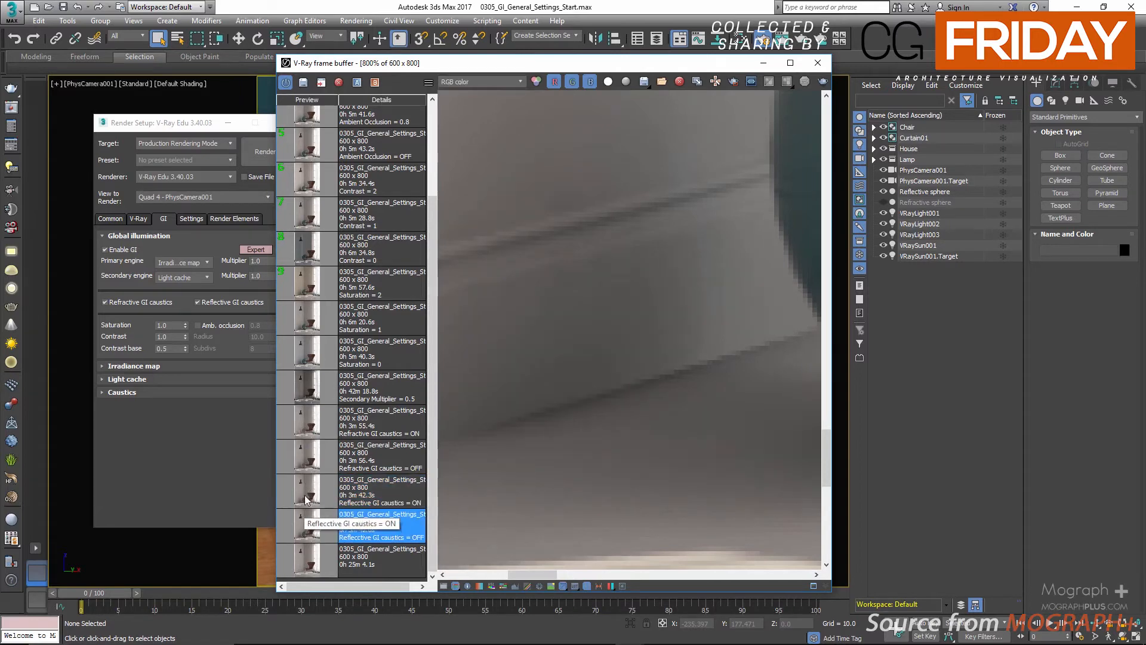
Disable Reflective GI caustics and select the saved "Saturation = 0" render in the history.
{"action": "left_click", "coordinate": [222, 302]}
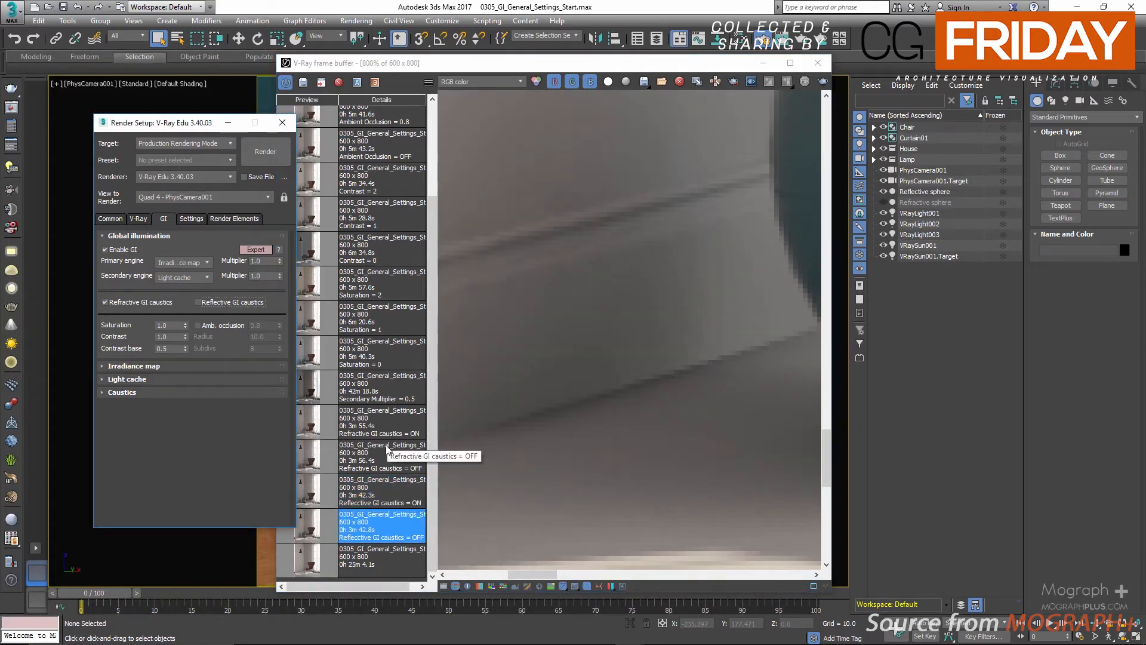
{"action": "double_click", "coordinate": [375, 431]}
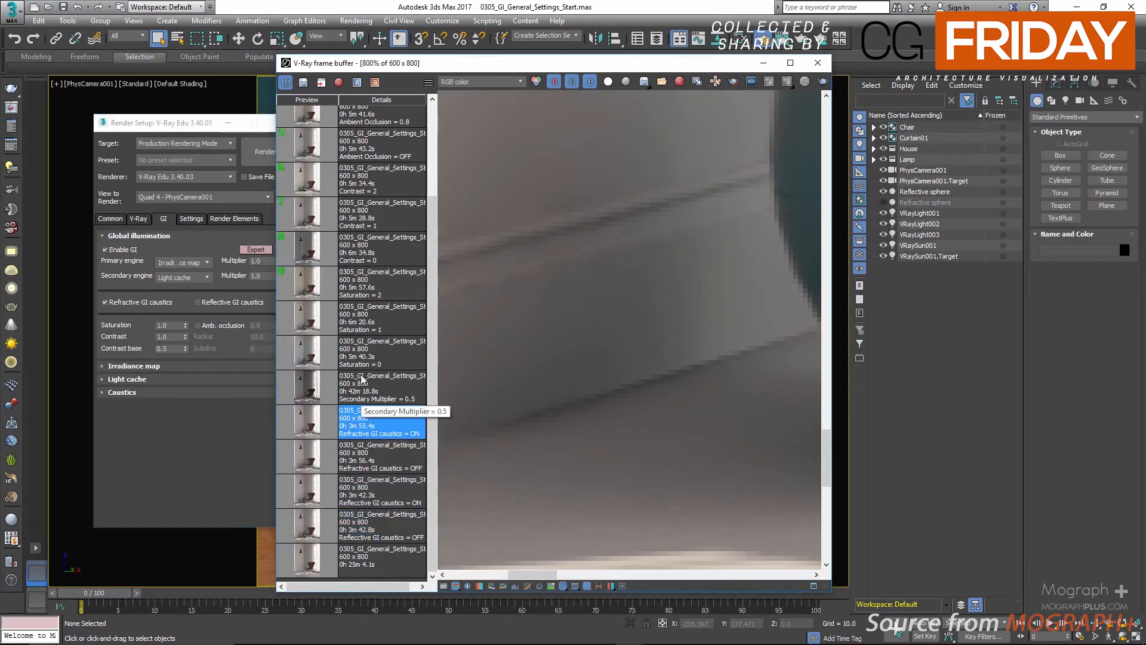
{"action": "scroll", "coordinate": [554, 371], "scroll_direction": "down", "scroll_amount": 6}
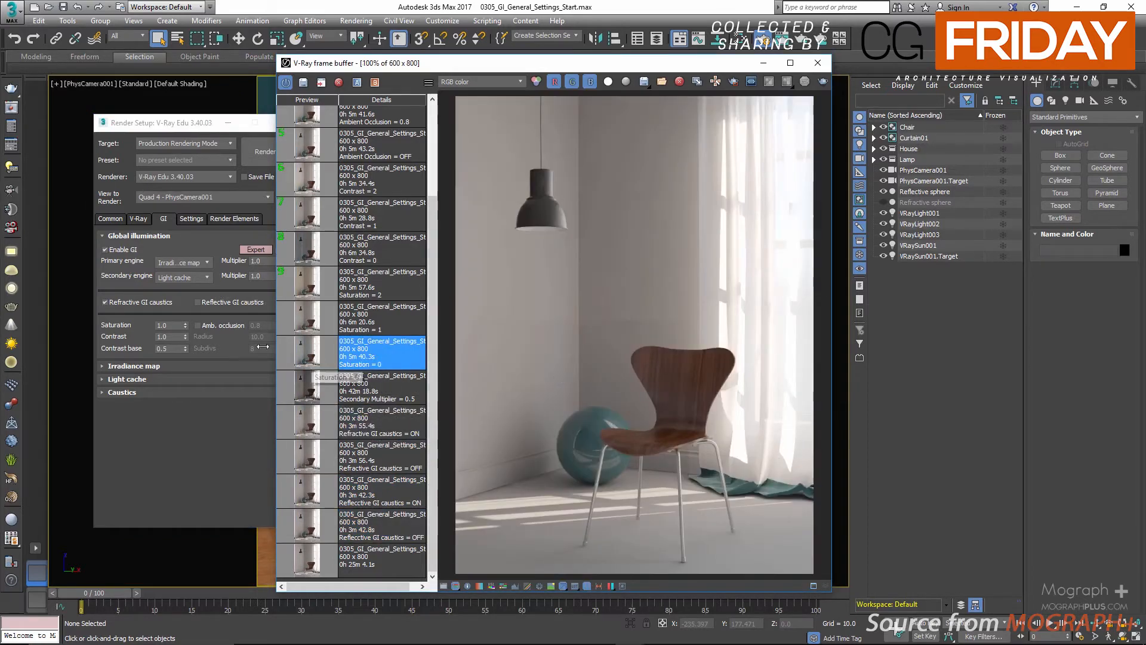
Display the saved "Saturation = 0" render and temporarily outline the wall, lamp and sphere area with a full-height render region.
{"action": "left_click", "coordinate": [155, 326]}
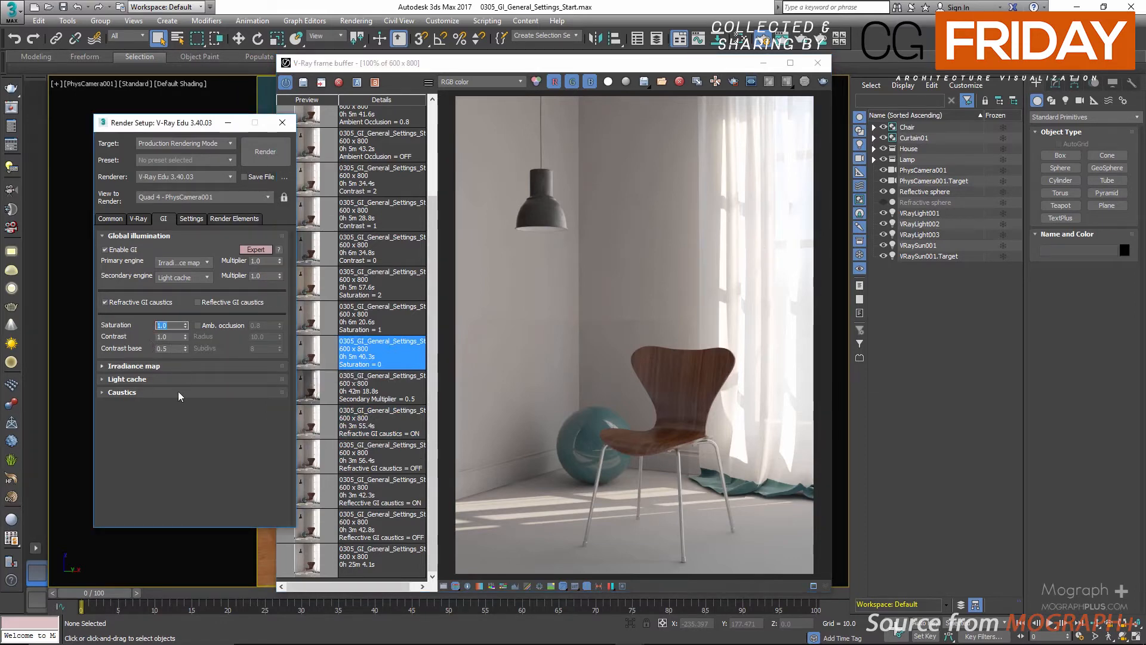
{"action": "left_click", "coordinate": [194, 430]}
{"action": "left_click_drag", "start_coordinate": [182, 123], "coordinate": [144, 120]}
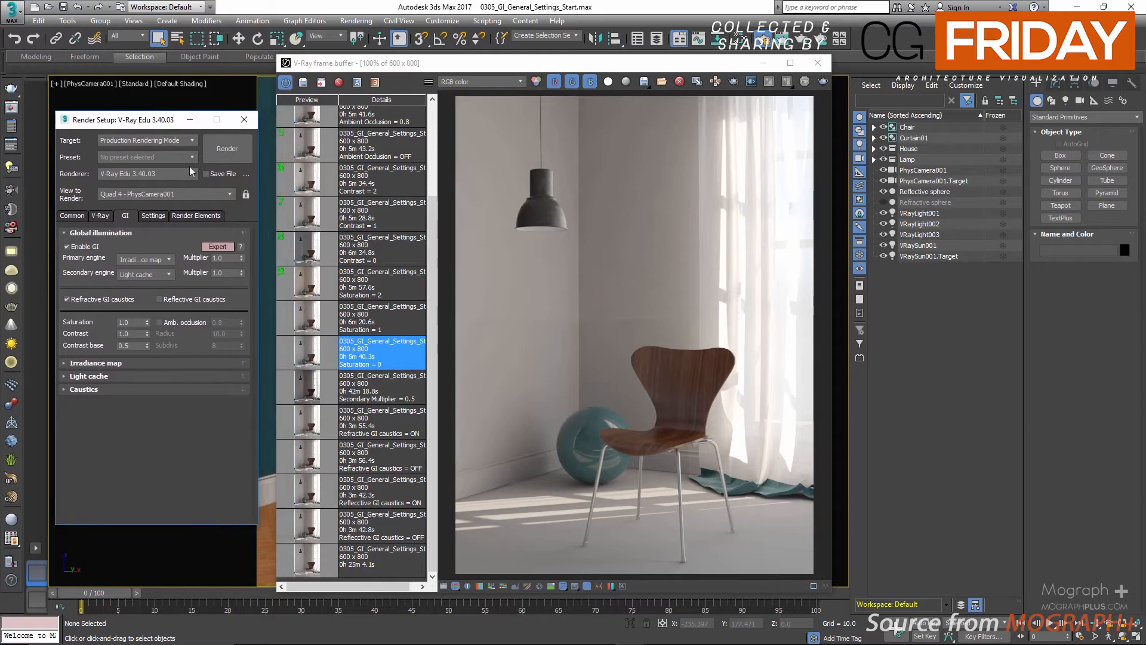
{"action": "left_click", "coordinate": [315, 359]}
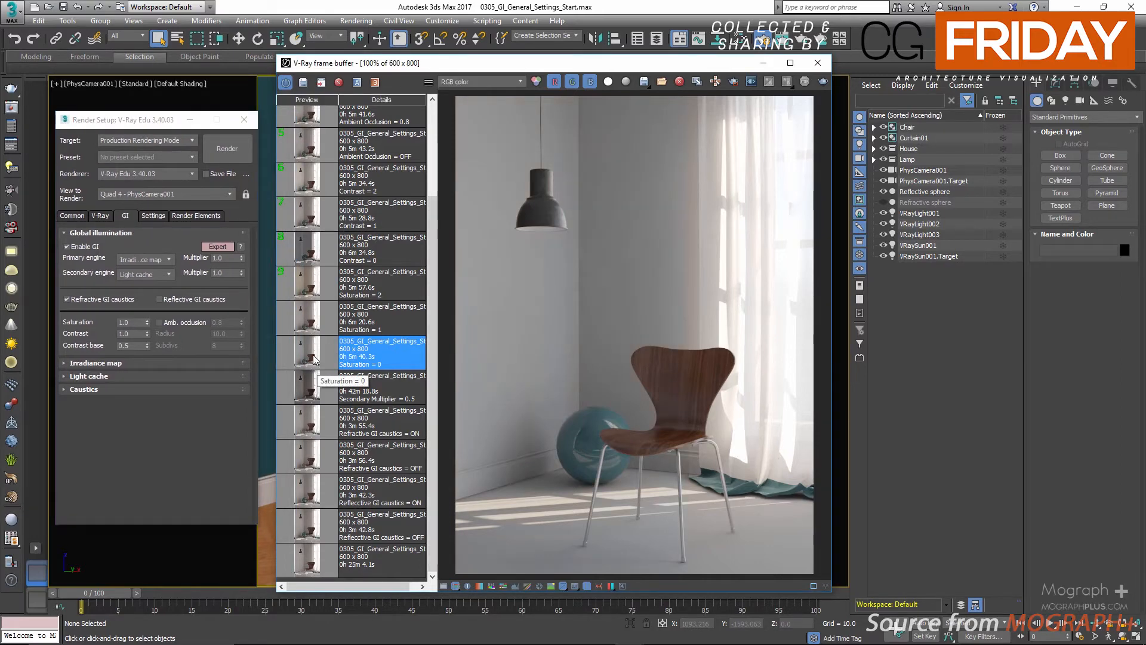
{"action": "left_click", "coordinate": [734, 88]}
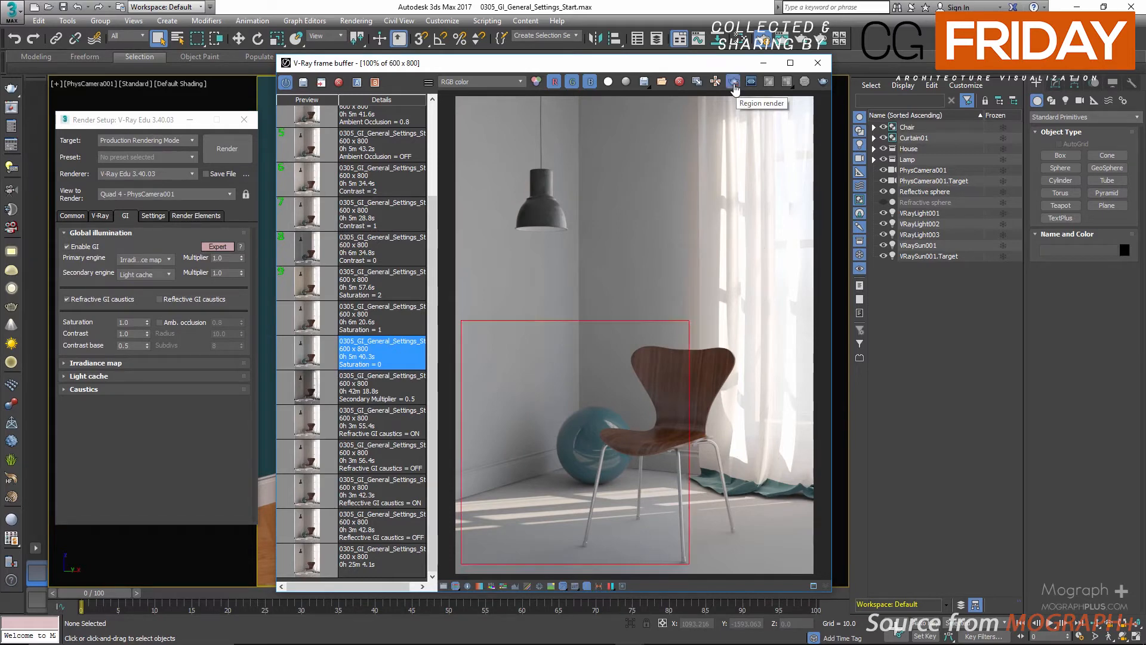
{"action": "left_click_drag", "start_coordinate": [457, 98], "coordinate": [681, 571]}
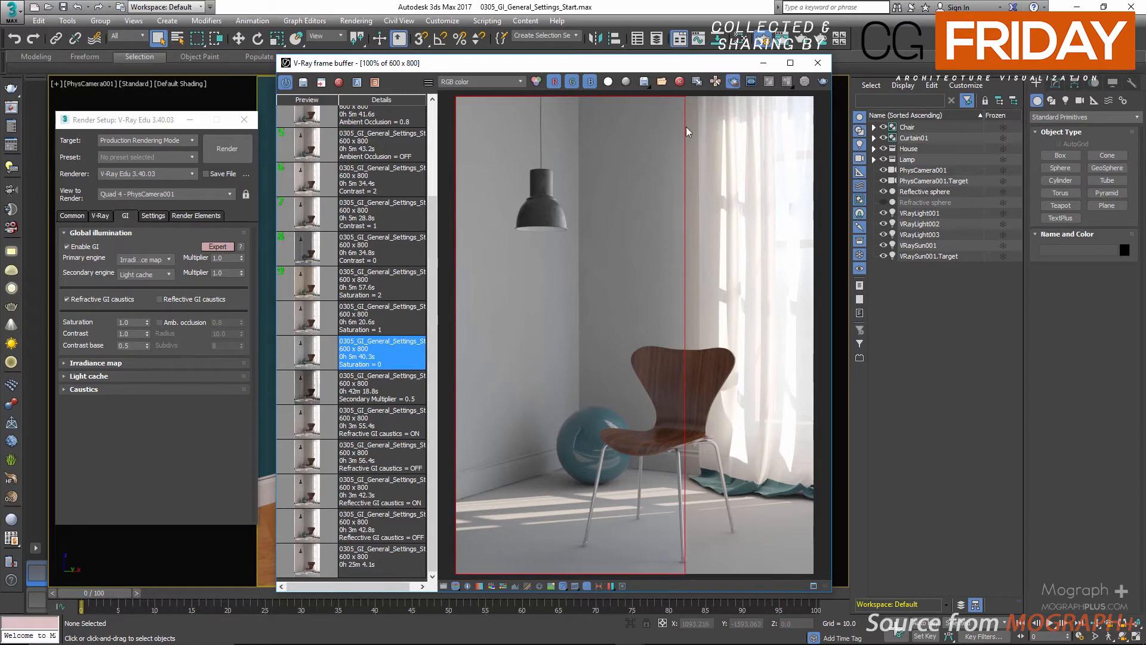
{"action": "left_click", "coordinate": [733, 82]}
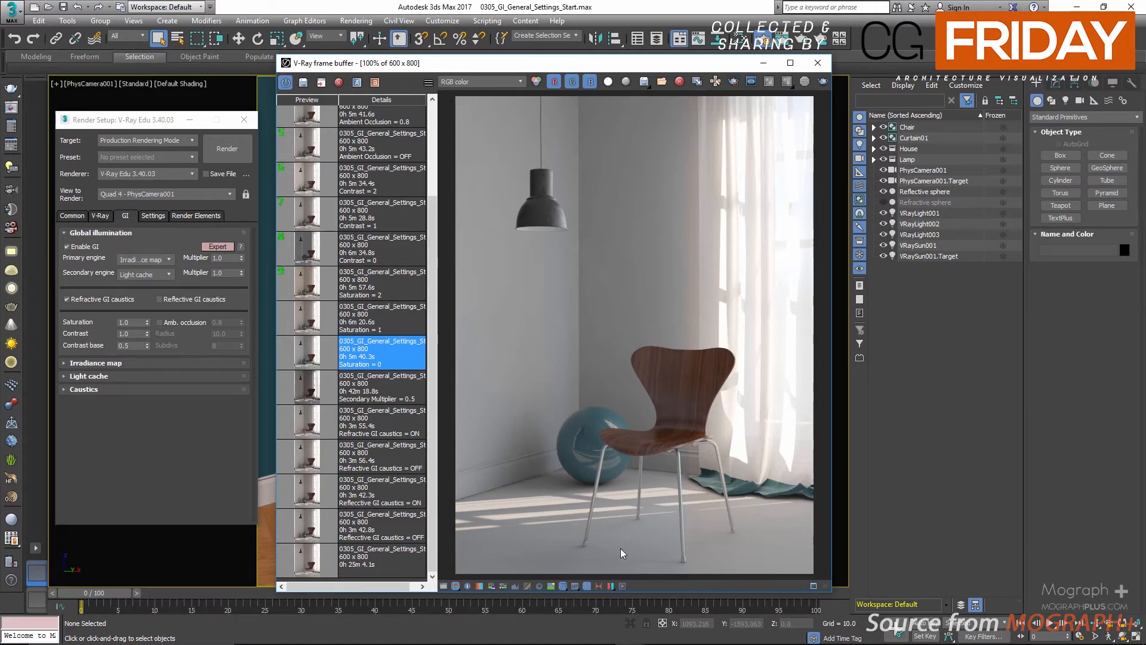
Display the saved "Saturation = 1" and "Saturation = 2" renders, briefly showing the render region on the latter.
{"action": "left_click", "coordinate": [300, 325]}
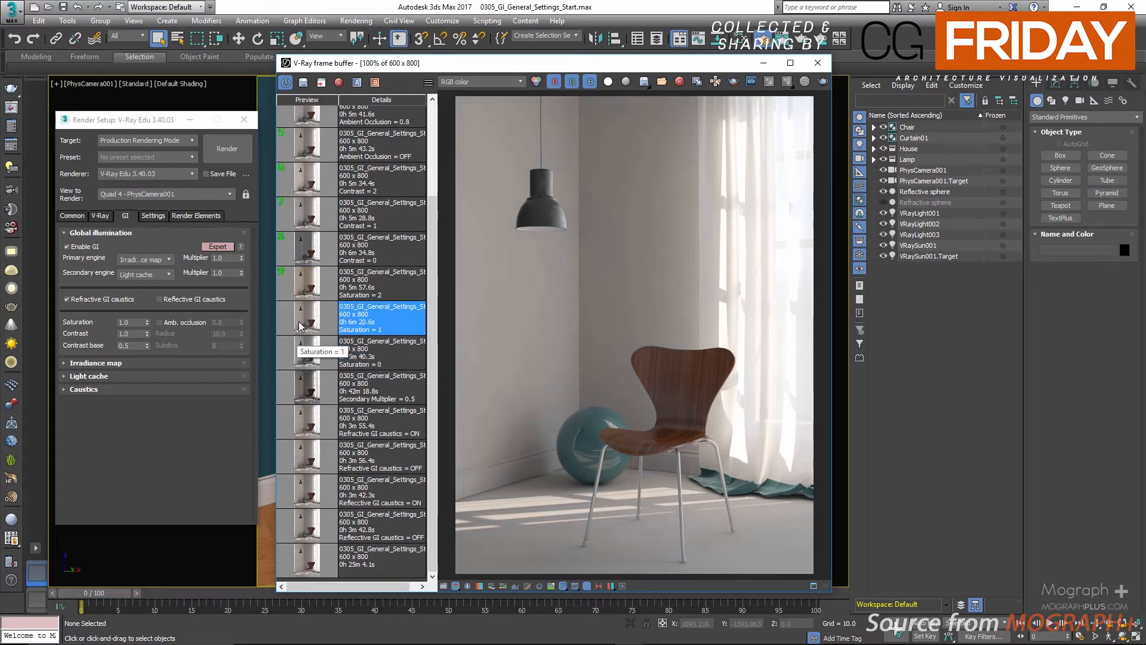
{"action": "left_click", "coordinate": [309, 289]}
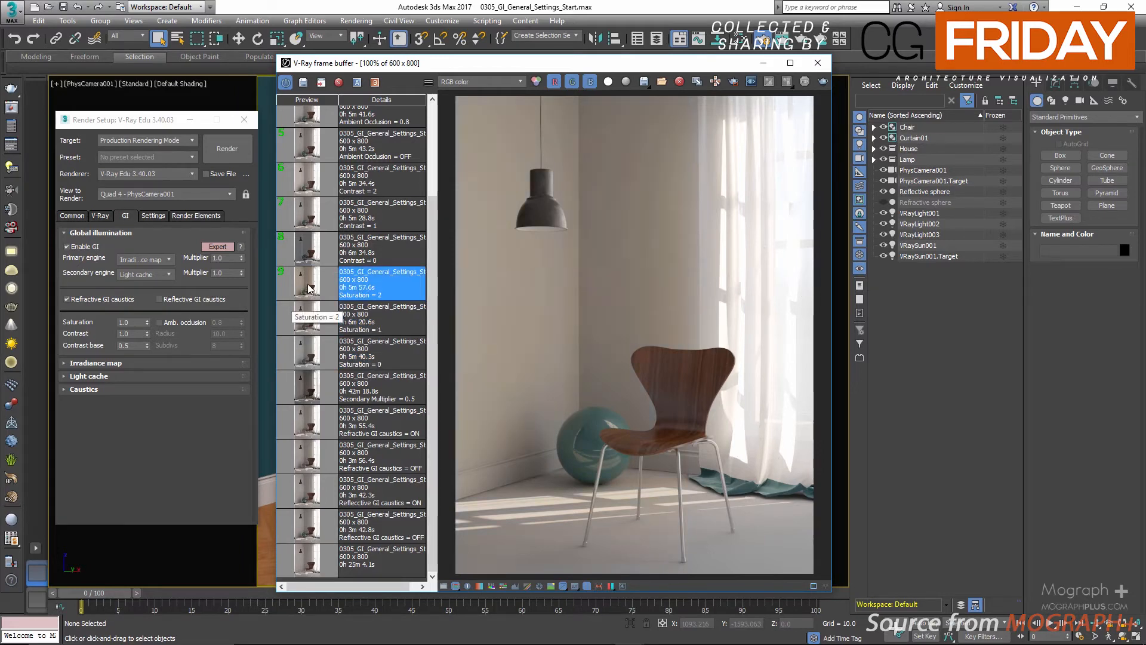
{"action": "left_click", "coordinate": [734, 83]}
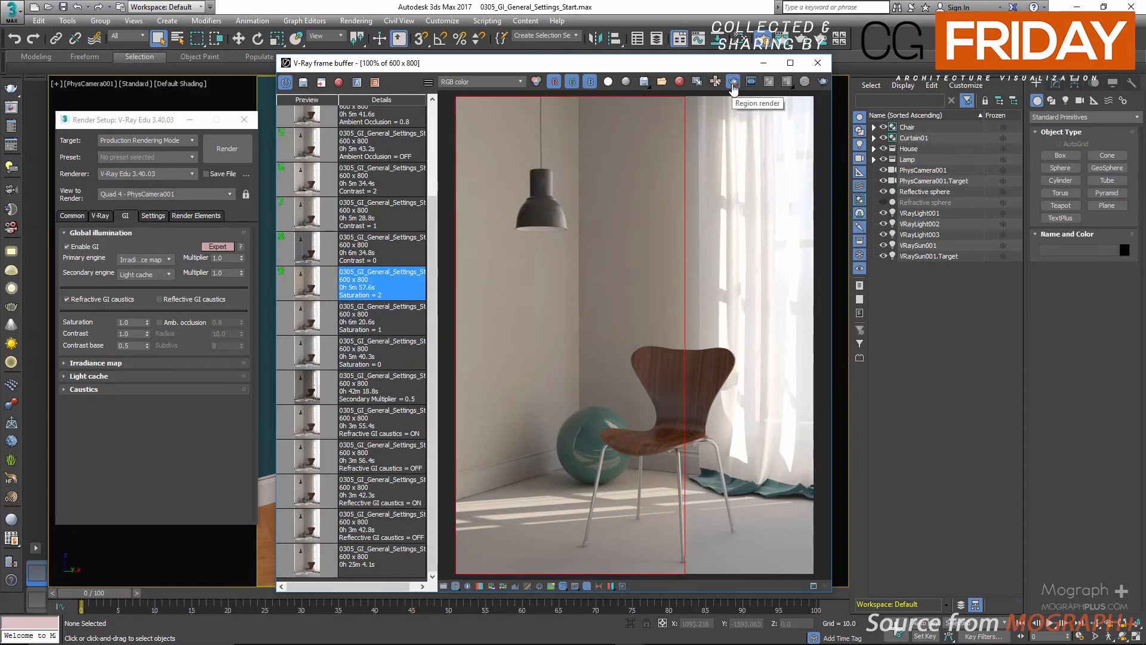
{"action": "left_click", "coordinate": [734, 86]}
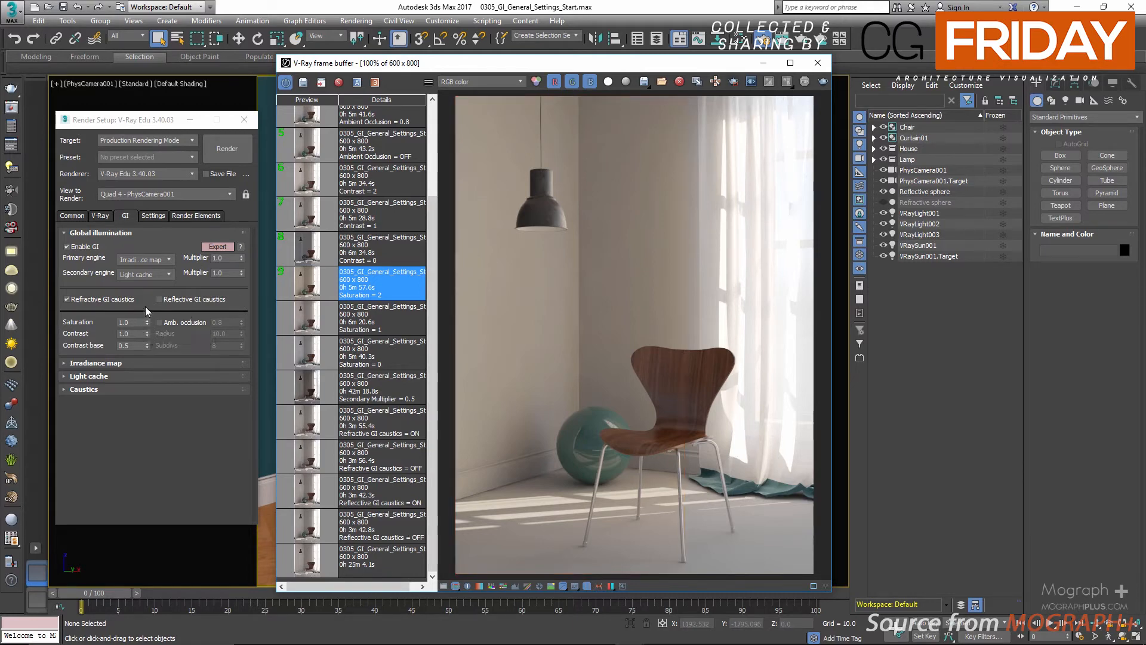
Display the saved "Contrast = 0" render and briefly show the render region around the wall, lamp and sphere area.
{"action": "left_click", "coordinate": [121, 332]}
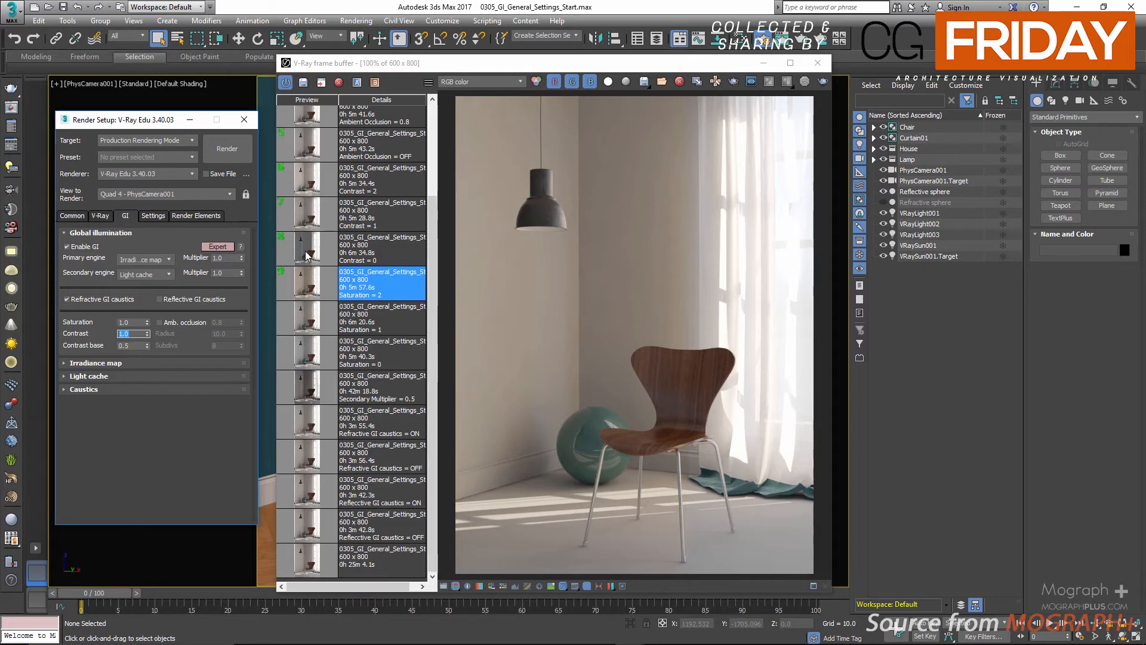
{"action": "left_click", "coordinate": [306, 256]}
{"action": "double_click", "coordinate": [138, 345]}
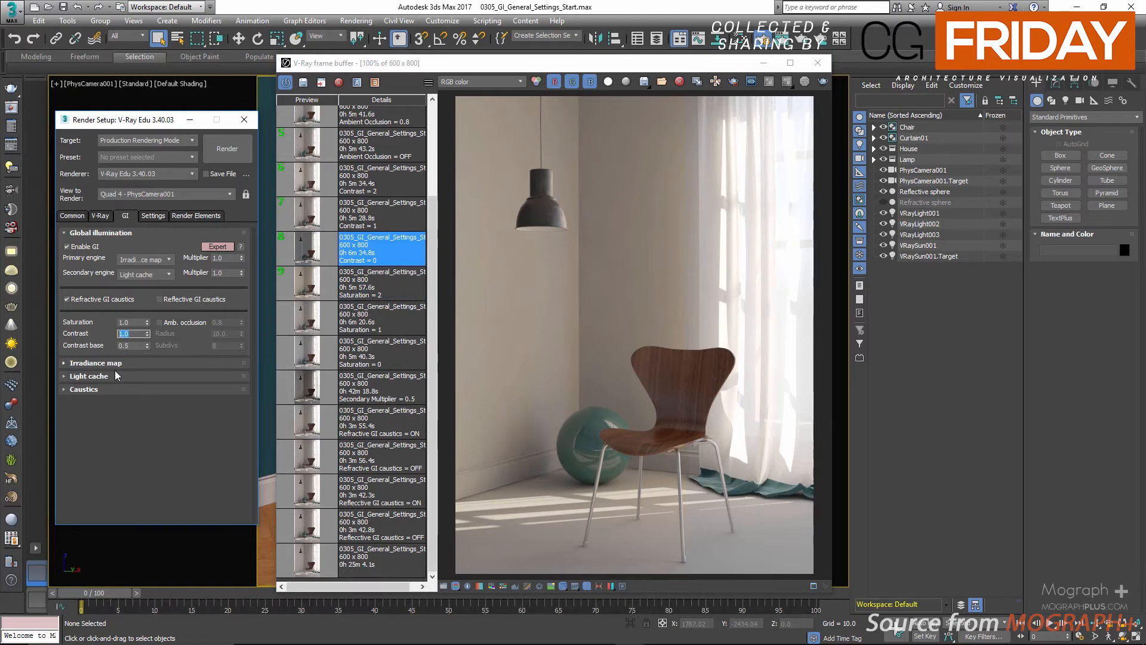
{"action": "double_click", "coordinate": [303, 251]}
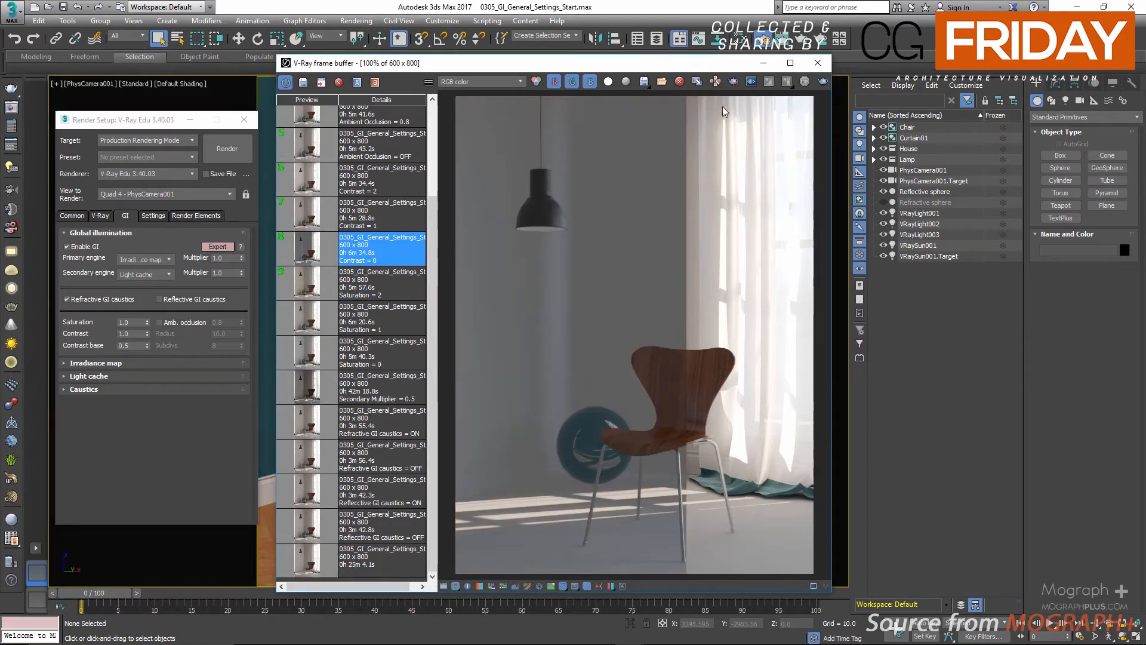
{"action": "left_click", "coordinate": [733, 84]}
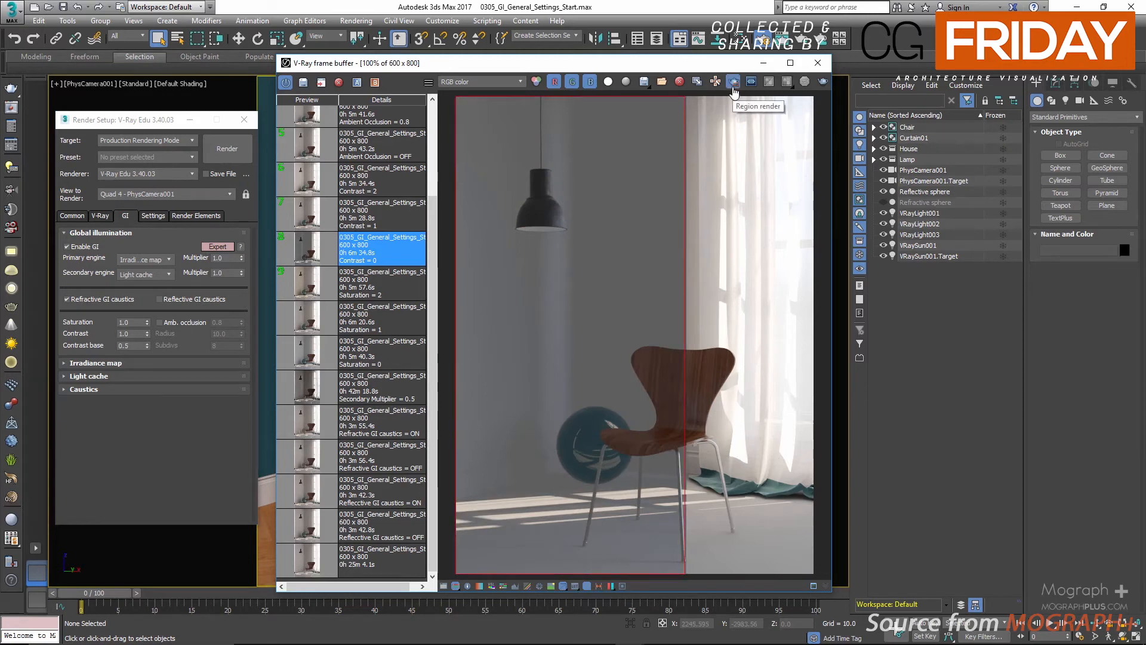
{"action": "left_click", "coordinate": [733, 84]}
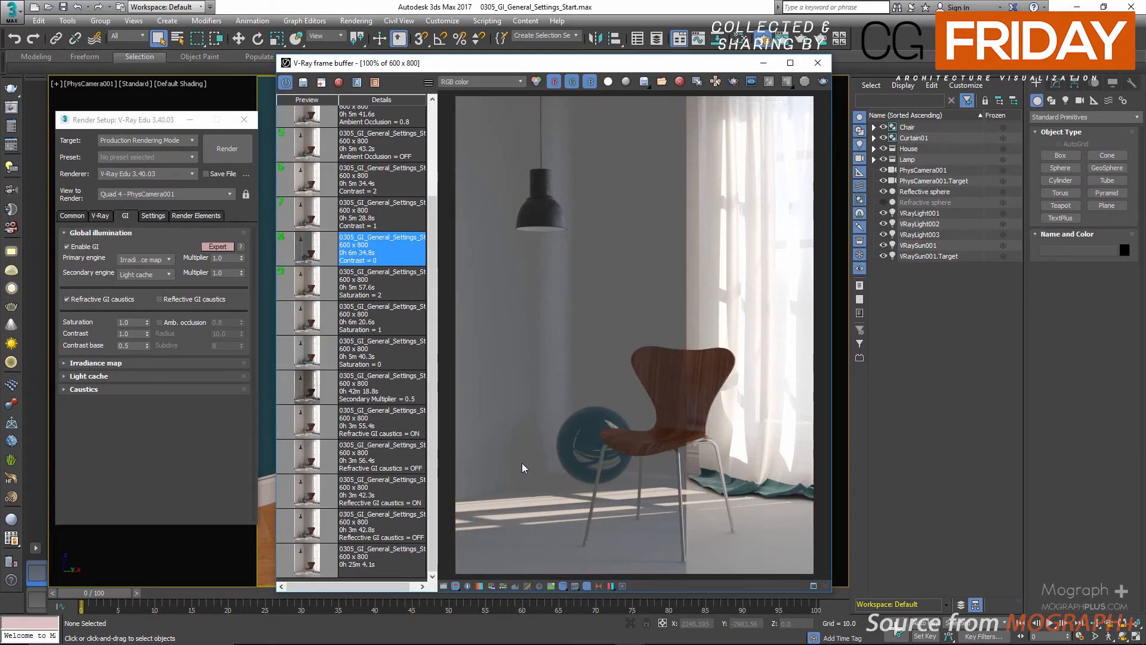
View the VRayGlobalIllumination element of the "Contrast = 0" render, and return to the RGB color channel.
{"action": "left_click", "coordinate": [501, 83]}
{"action": "left_click", "coordinate": [499, 106]}
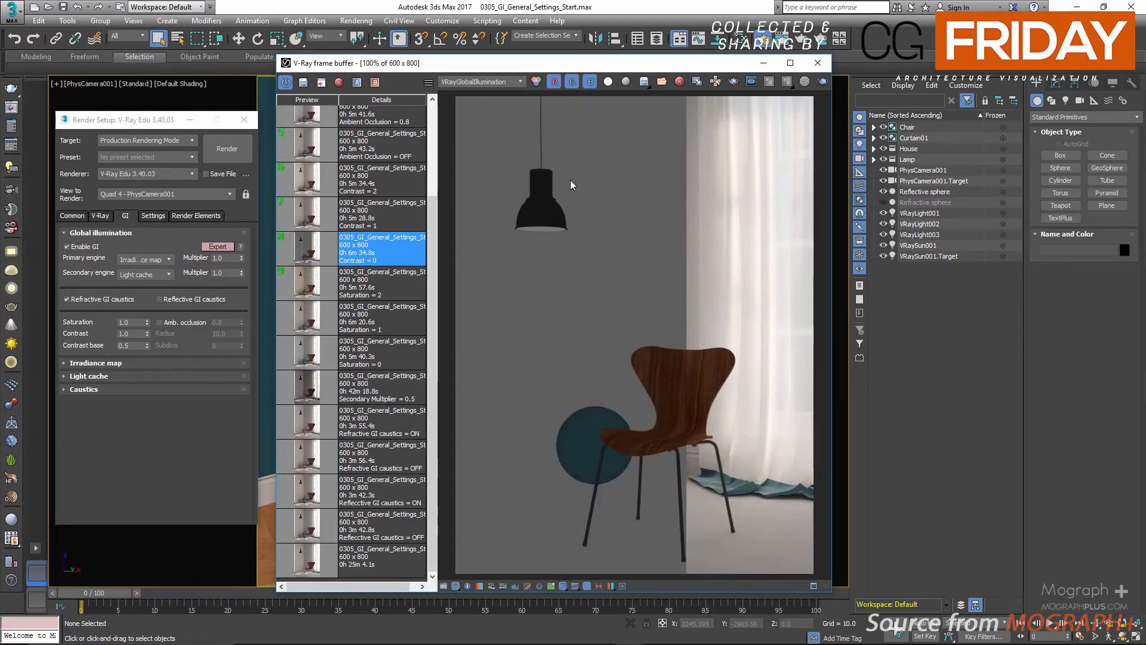
{"action": "left_click", "coordinate": [486, 84]}
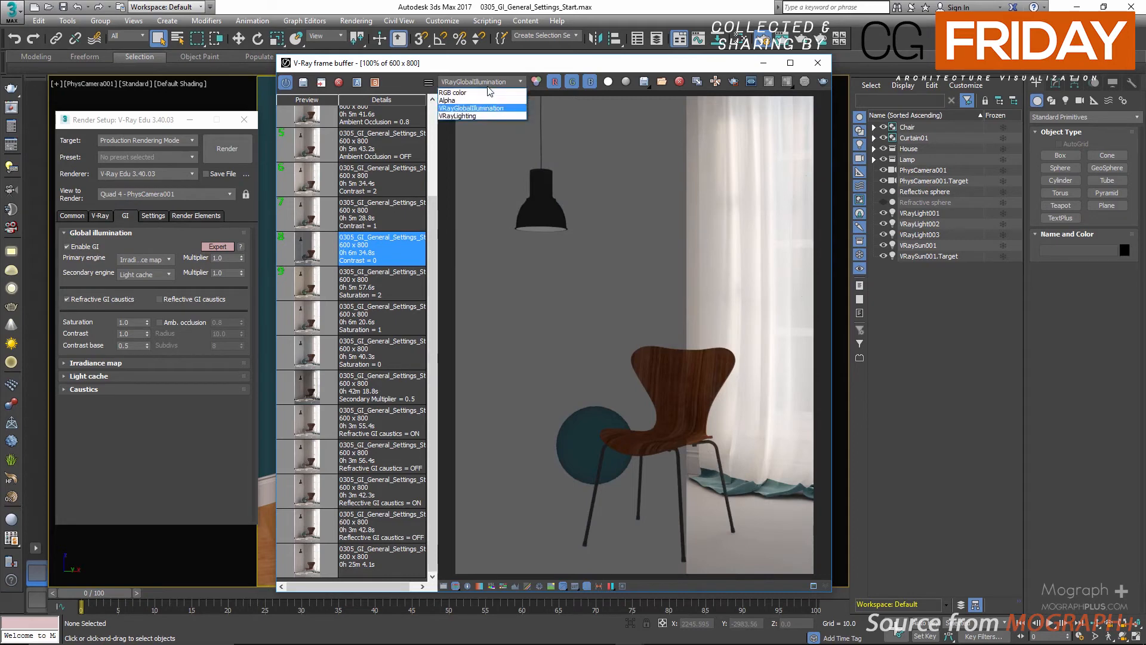
{"action": "left_click", "coordinate": [484, 93]}
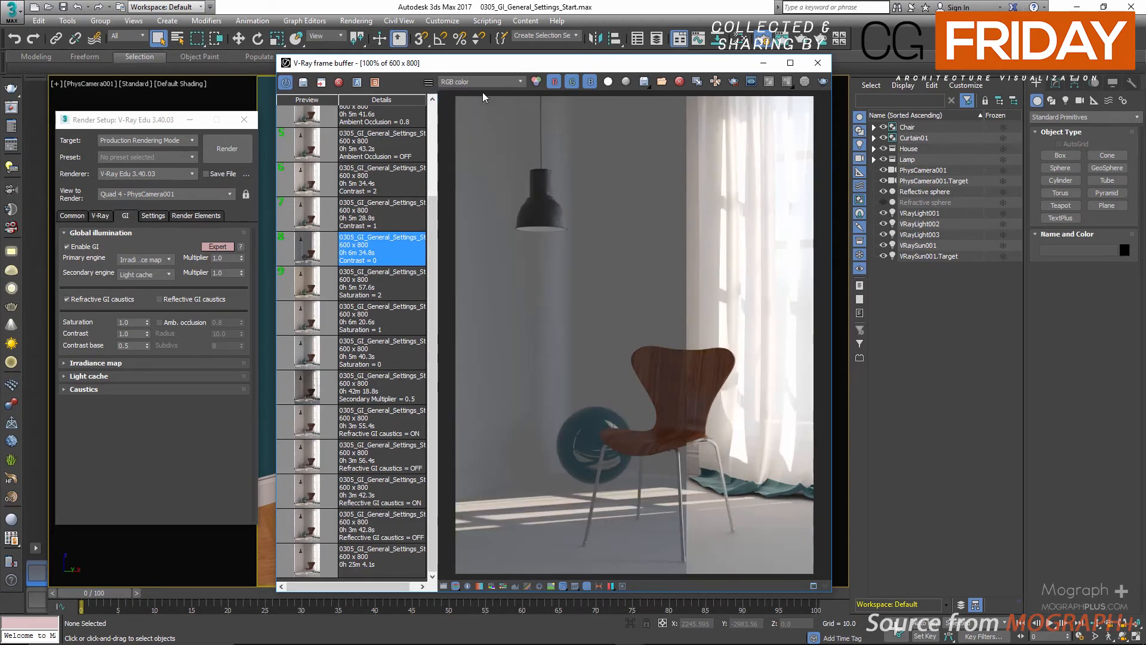
Compare the saved "Contrast = 1" and "Contrast = 2" renders by switching between them.
{"action": "left_click", "coordinate": [319, 213]}
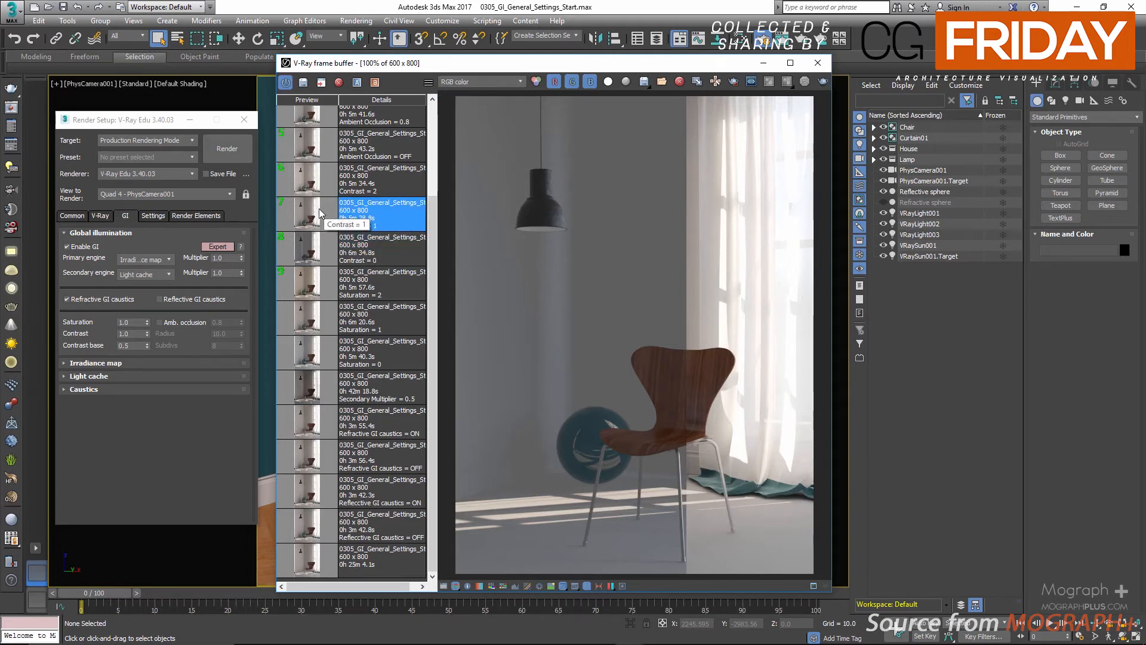
{"action": "left_click", "coordinate": [296, 184]}
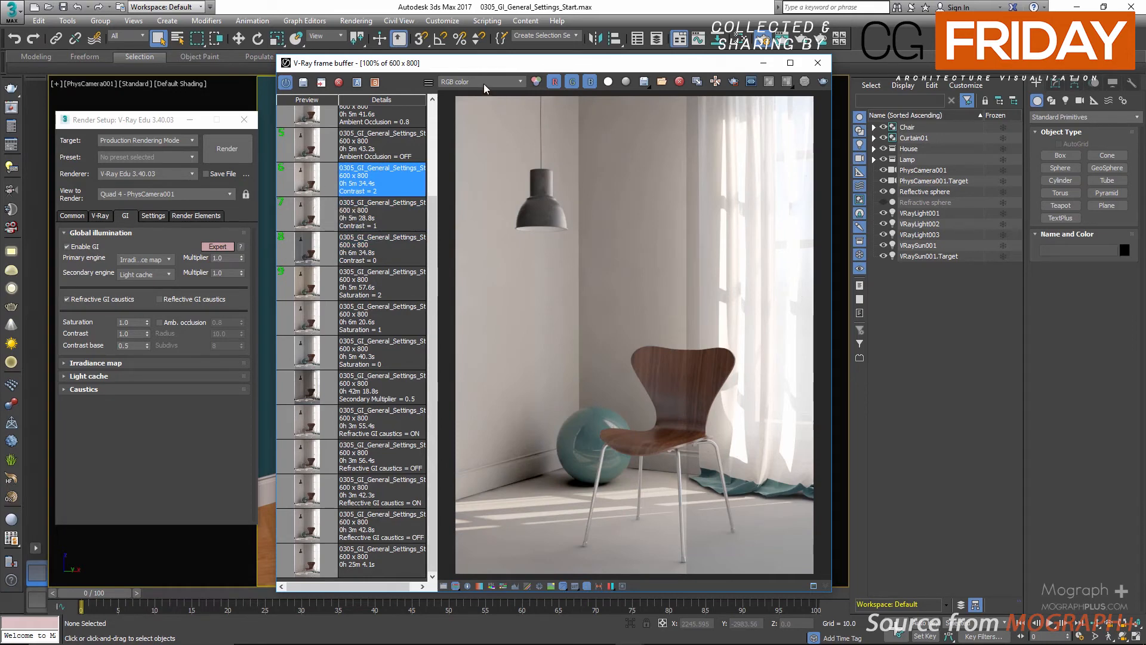
{"action": "left_click", "coordinate": [304, 223]}
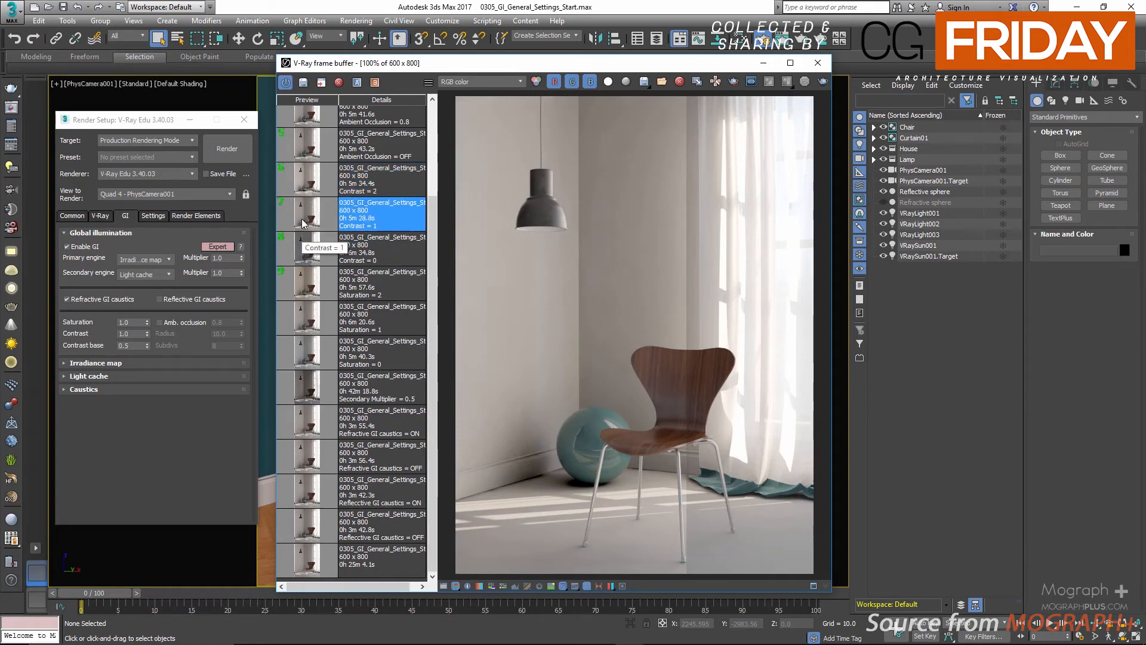
{"action": "left_click", "coordinate": [304, 191]}
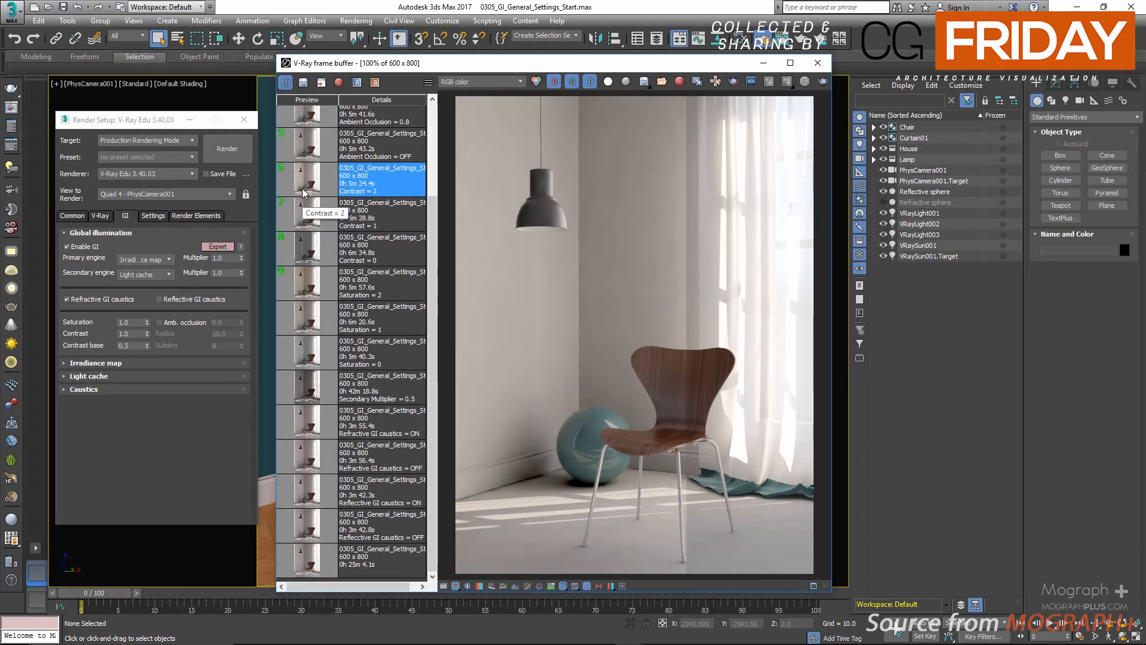
Enable ambient occlusion in the global illumination settings and bring its saved test renders into view in the history.
{"action": "scroll", "coordinate": [303, 197], "scroll_direction": "up", "scroll_amount": 3}
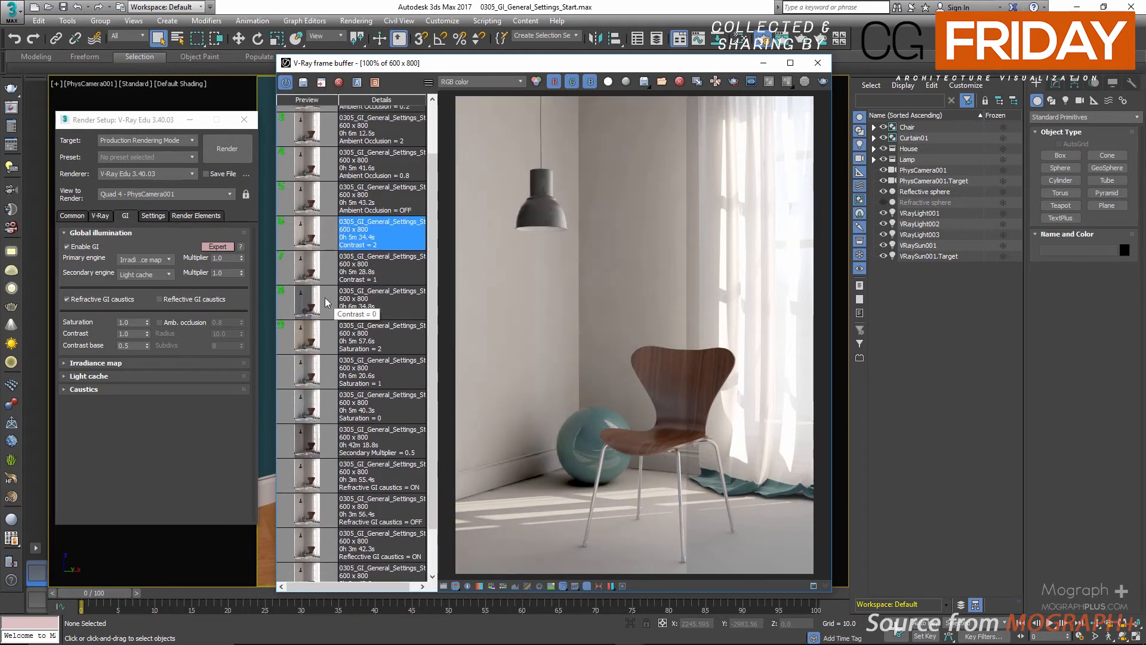
{"action": "left_click", "coordinate": [130, 334]}
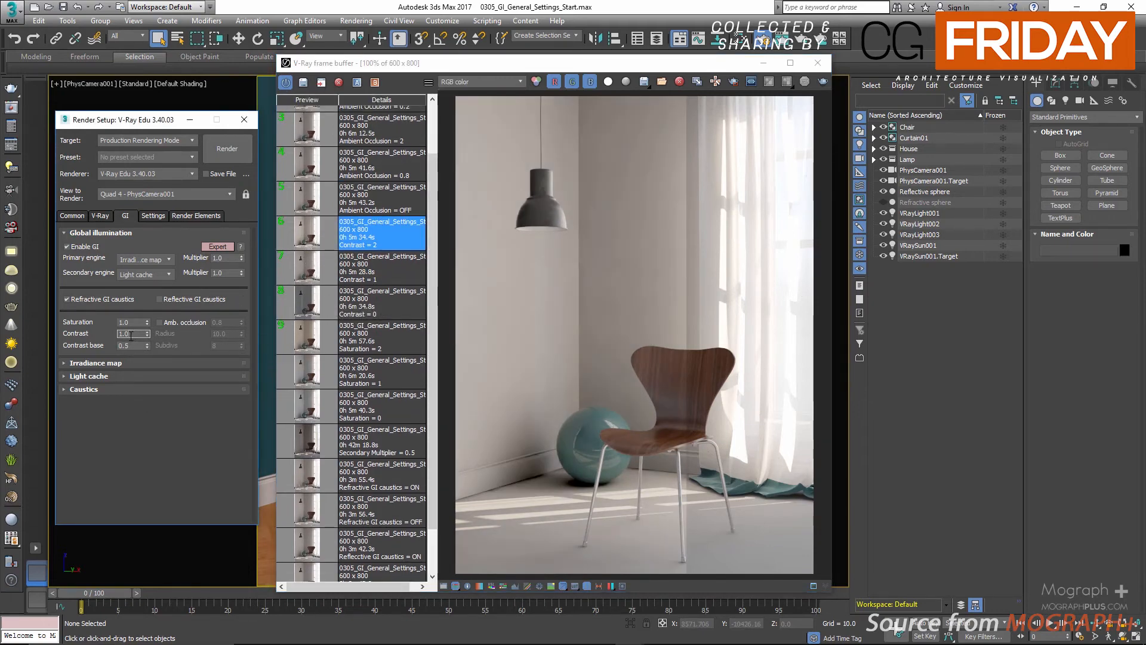
{"action": "left_click", "coordinate": [174, 322]}
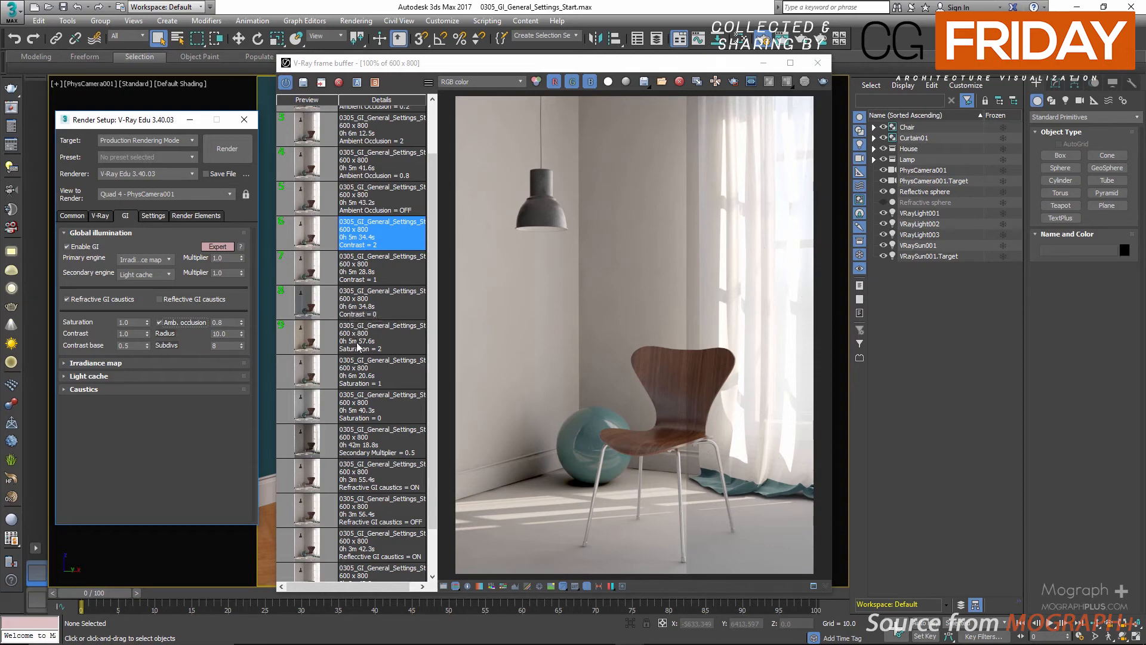
{"action": "scroll", "coordinate": [356, 342], "scroll_direction": "up", "scroll_amount": 3}
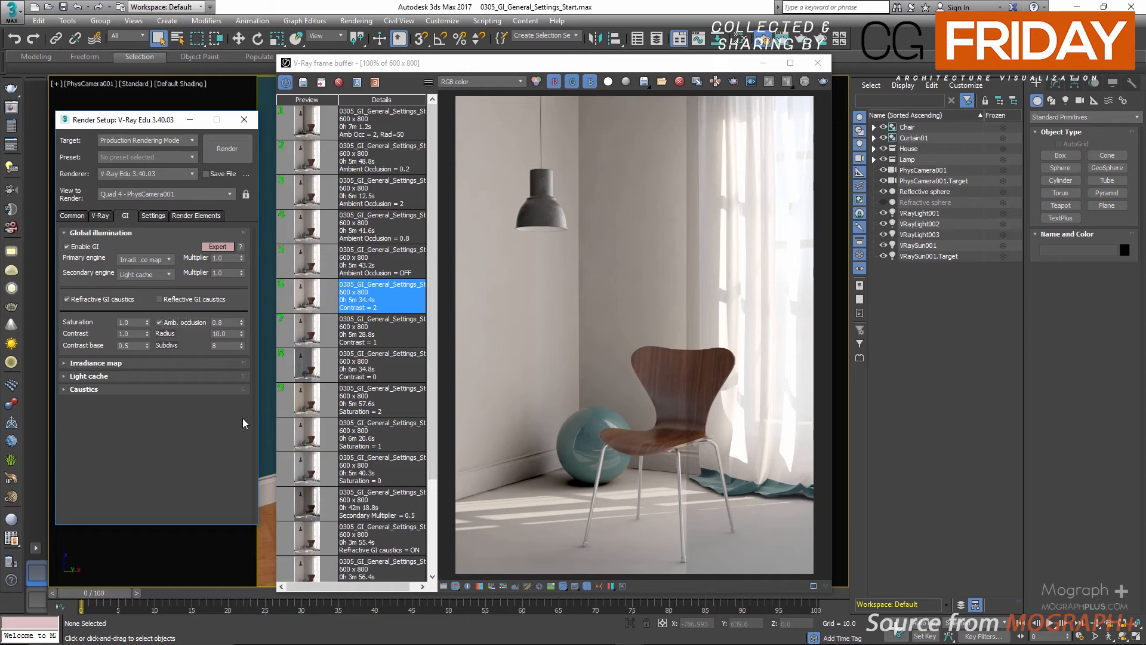
Display the saved "Contrast = 1" render and set the ambient occlusion amount to 0.0.
{"action": "left_click", "coordinate": [320, 328]}
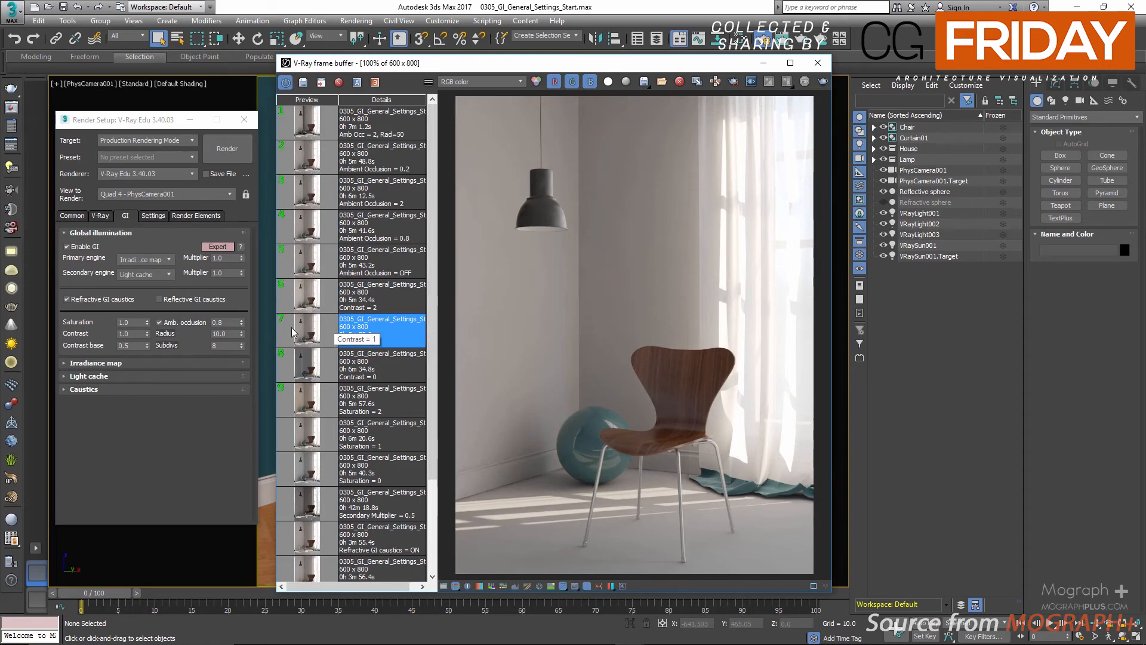
{"action": "left_click", "coordinate": [184, 324]}
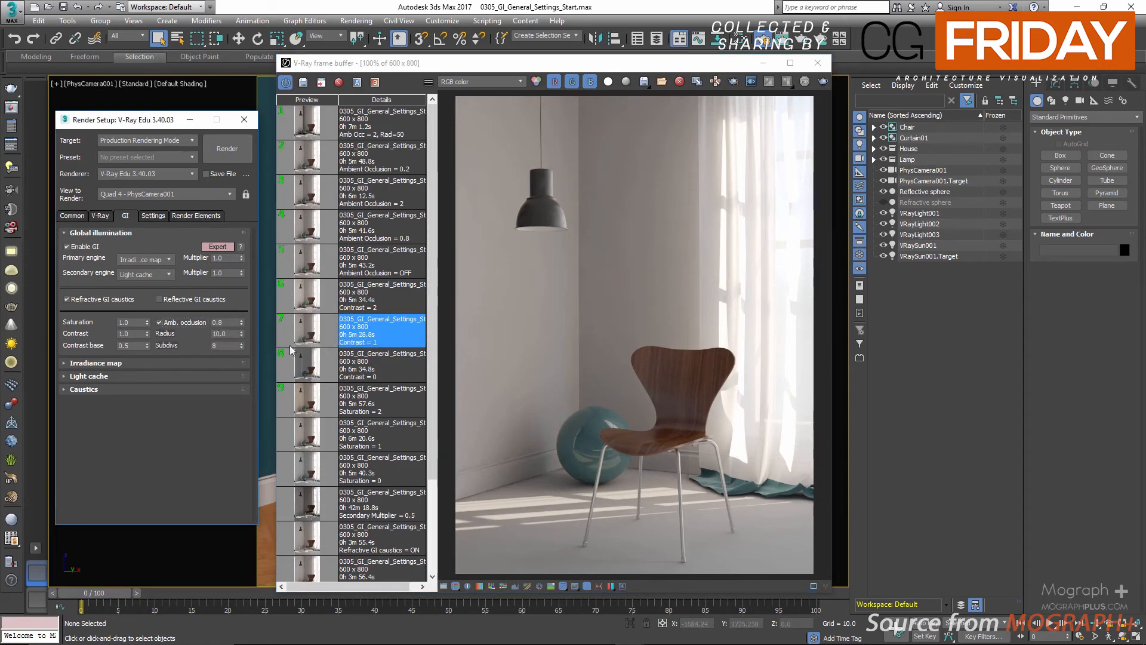
{"action": "left_click", "coordinate": [220, 324]}
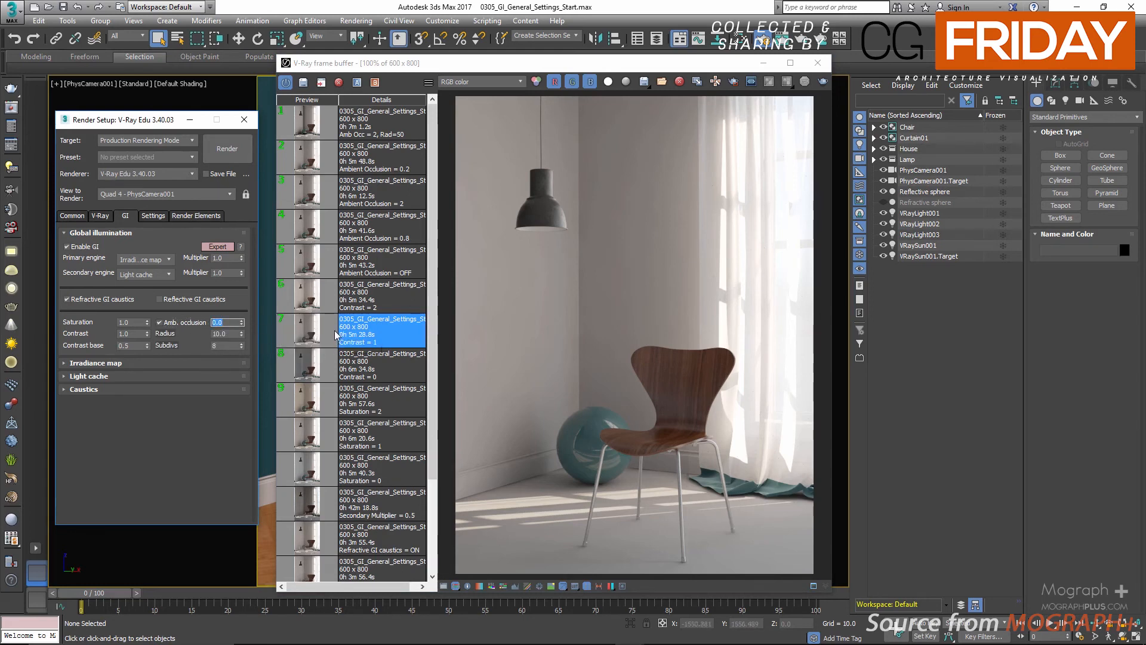
Compare the saved "Ambient Occlusion = OFF" and "Ambient Occlusion = 0.8" renders by alternating between them.
{"action": "left_click", "coordinate": [309, 265]}
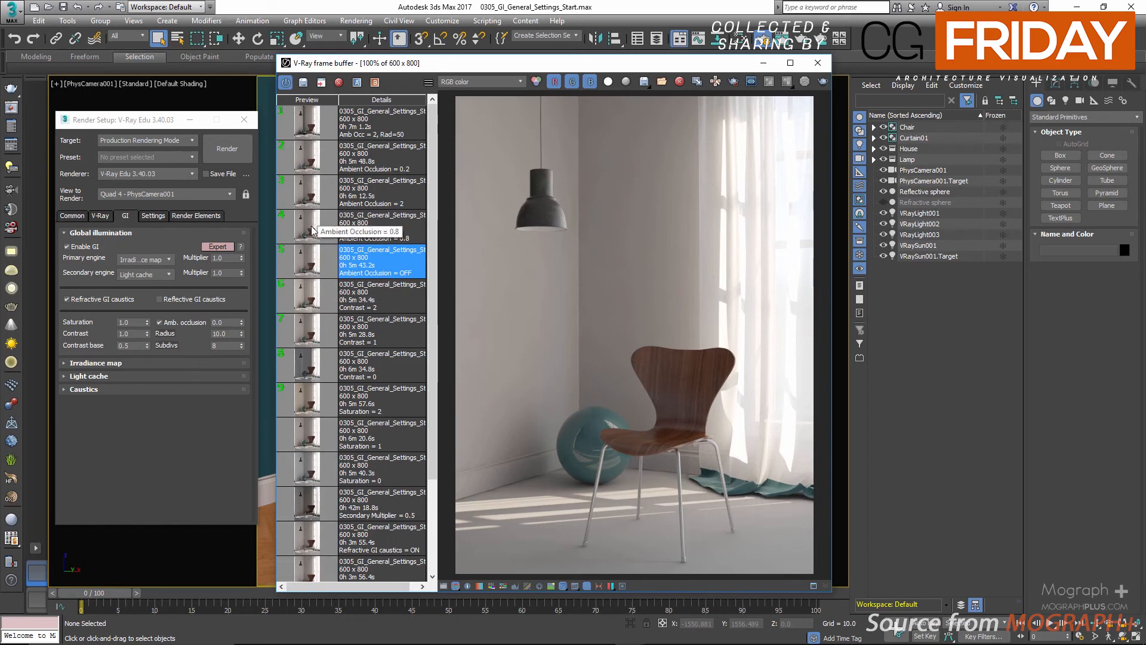
{"action": "left_click", "coordinate": [309, 237]}
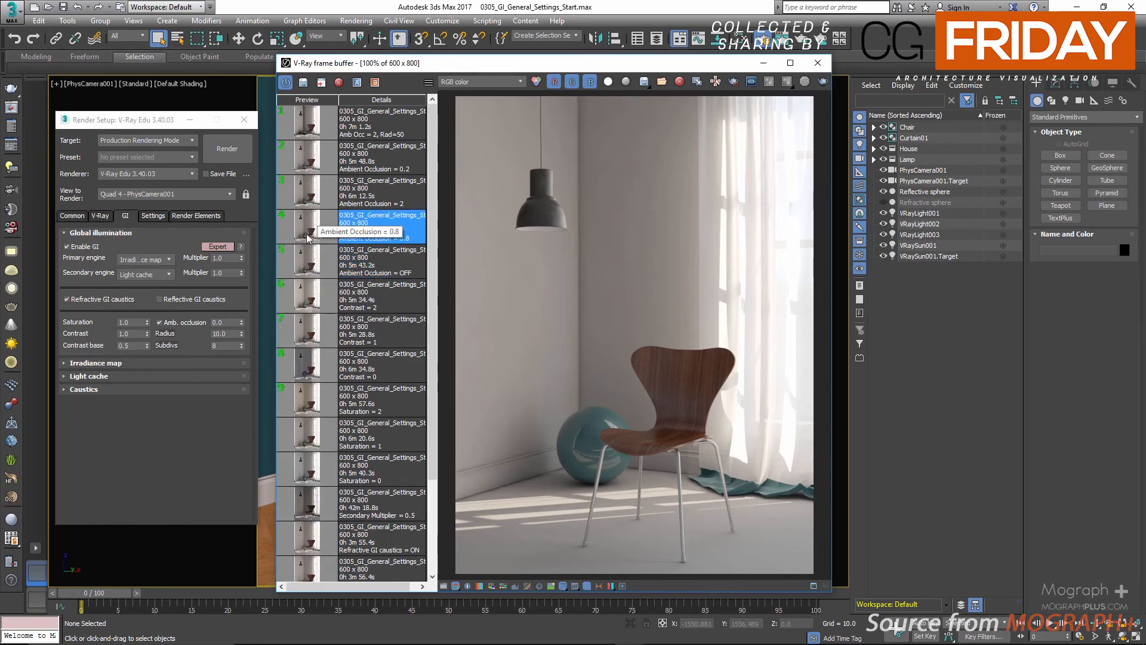
{"action": "left_click", "coordinate": [302, 261]}
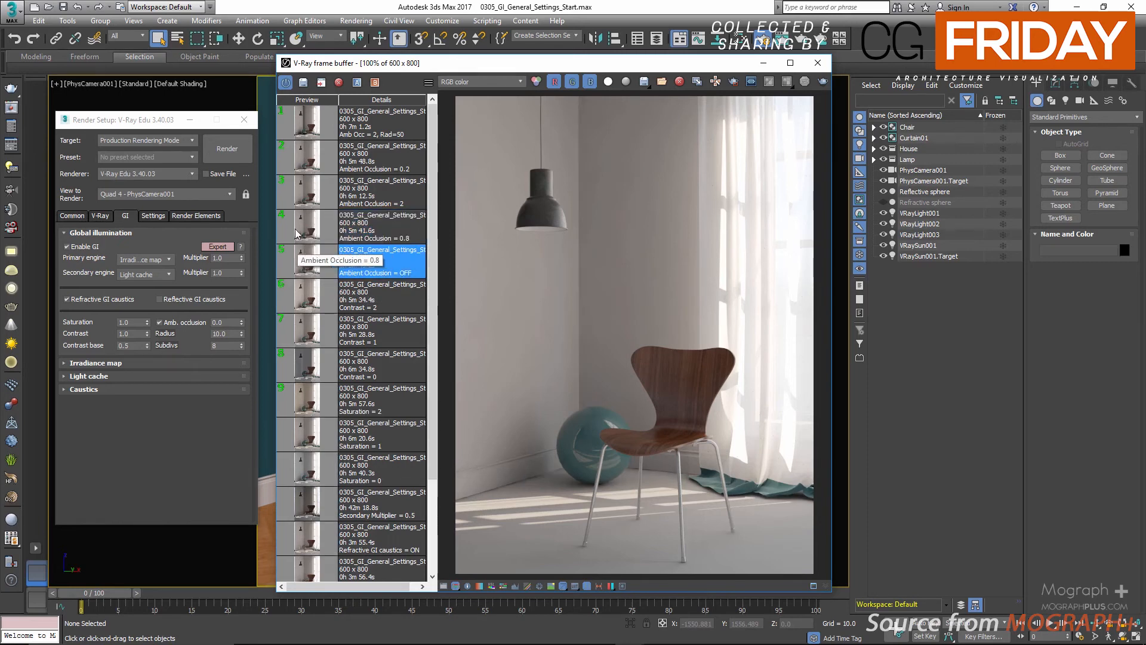
{"action": "left_click", "coordinate": [296, 233]}
{"action": "left_click", "coordinate": [298, 266]}
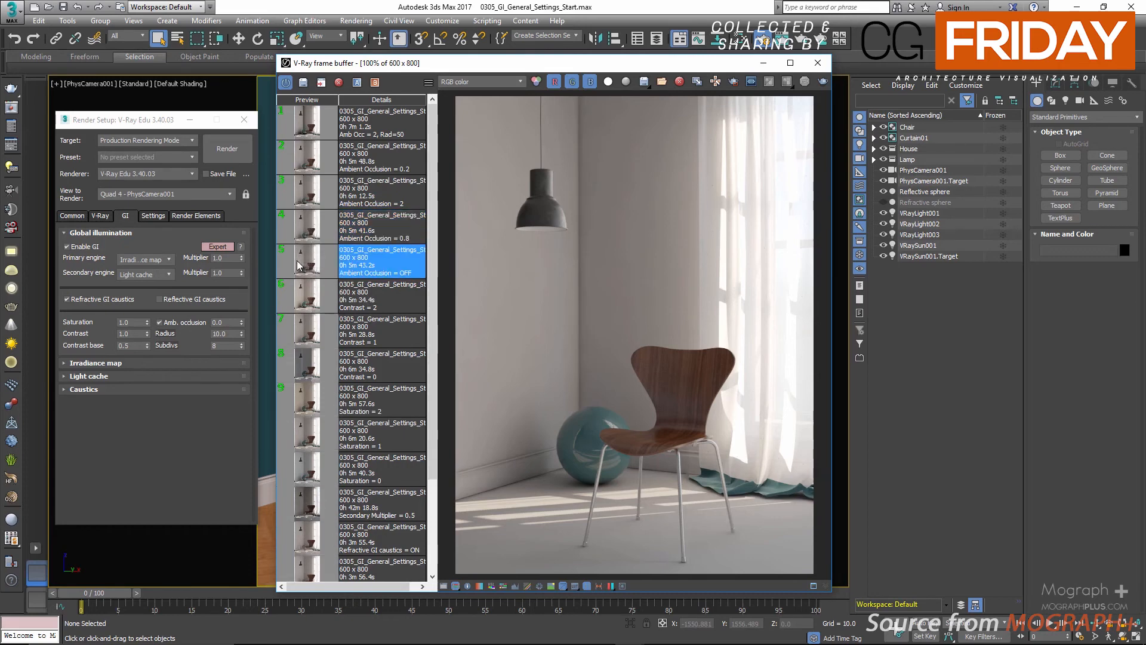
Compare the saved "Ambient Occlusion = 2" and "Ambient Occlusion = OFF" renders up close at the sphere and baseboard.
{"action": "left_click", "coordinate": [304, 205]}
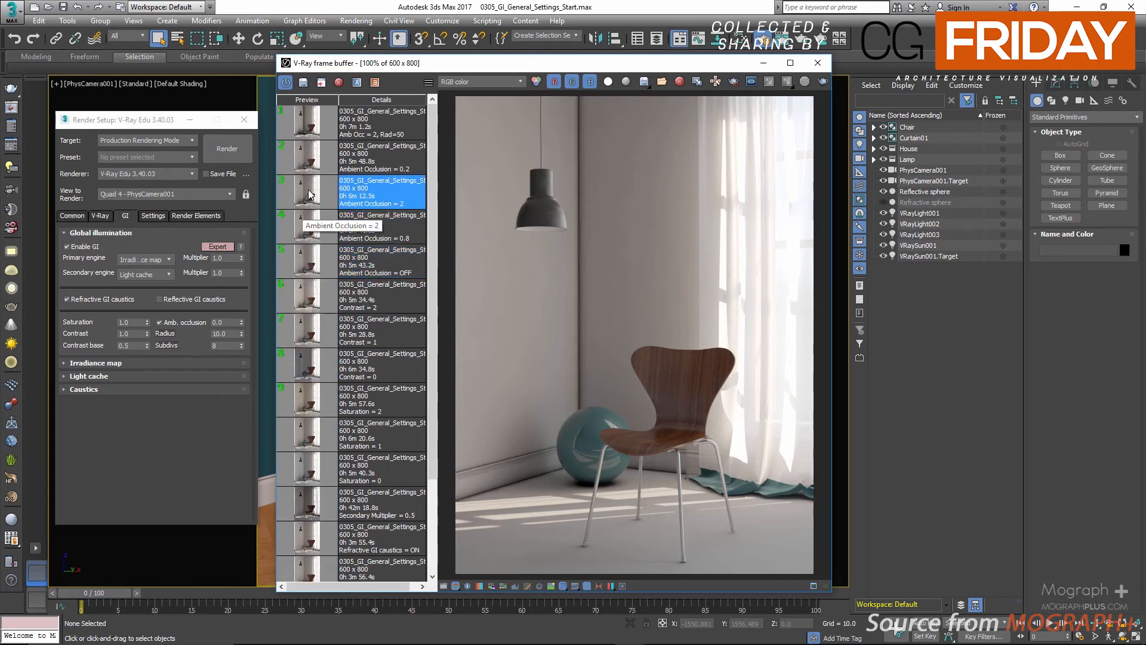
{"action": "scroll", "coordinate": [610, 281], "scroll_direction": "up", "scroll_amount": 2}
{"action": "middle_click_drag", "start_coordinate": [564, 293], "coordinate": [643, 291]}
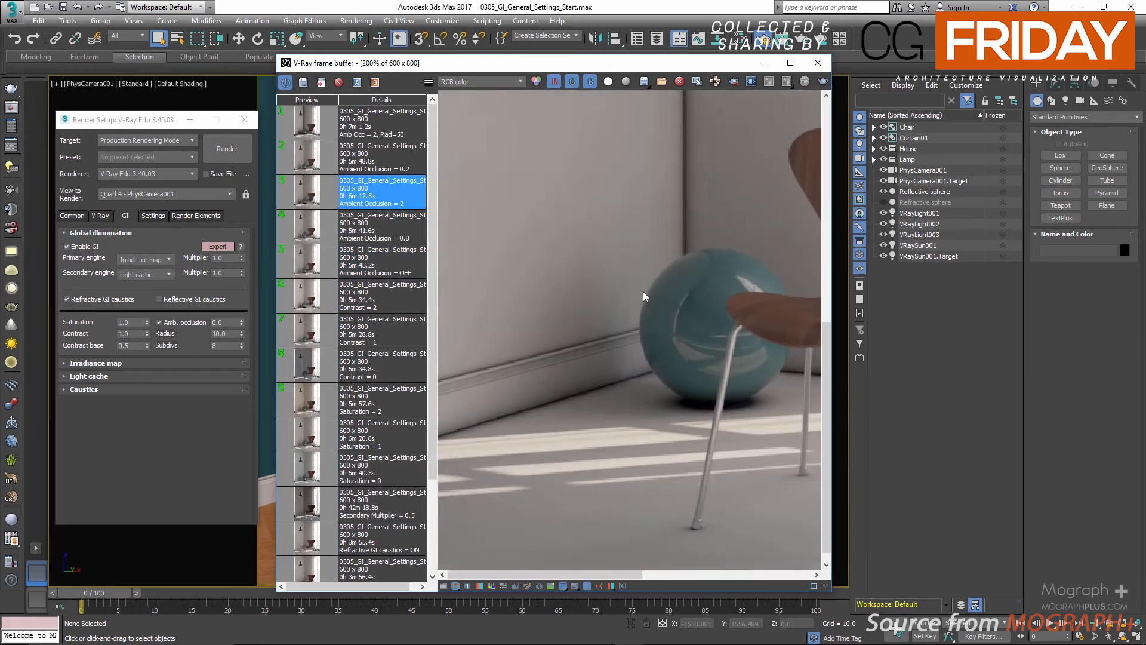
{"action": "left_click", "coordinate": [307, 270]}
{"action": "left_click", "coordinate": [307, 191]}
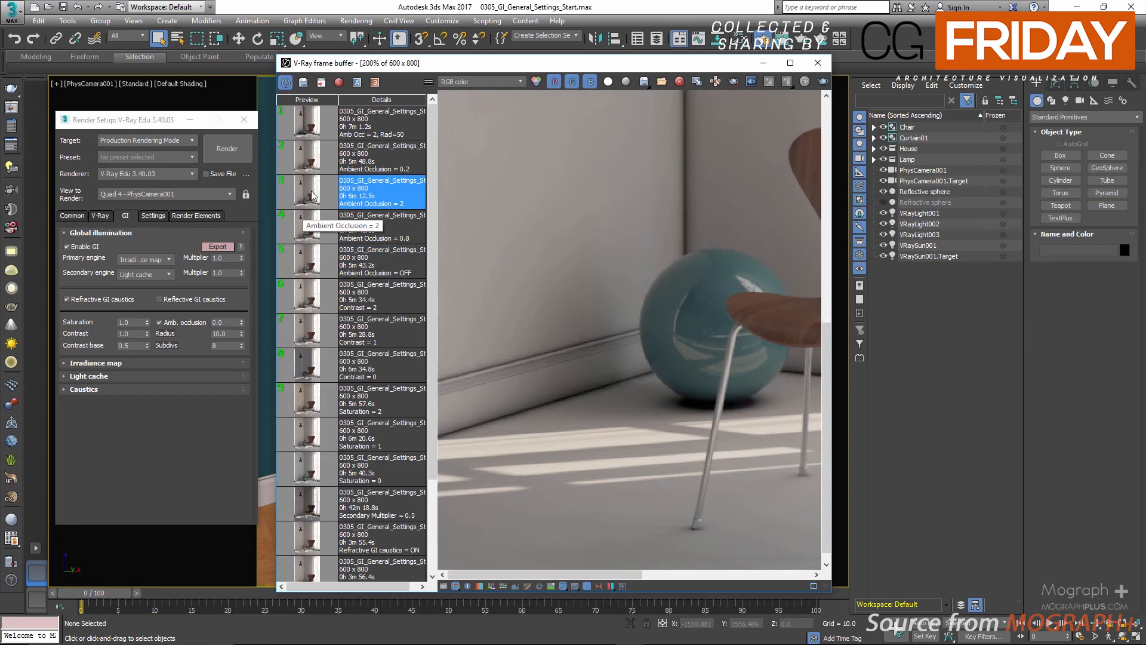
{"action": "scroll", "coordinate": [596, 365], "scroll_direction": "down", "scroll_amount": 2}
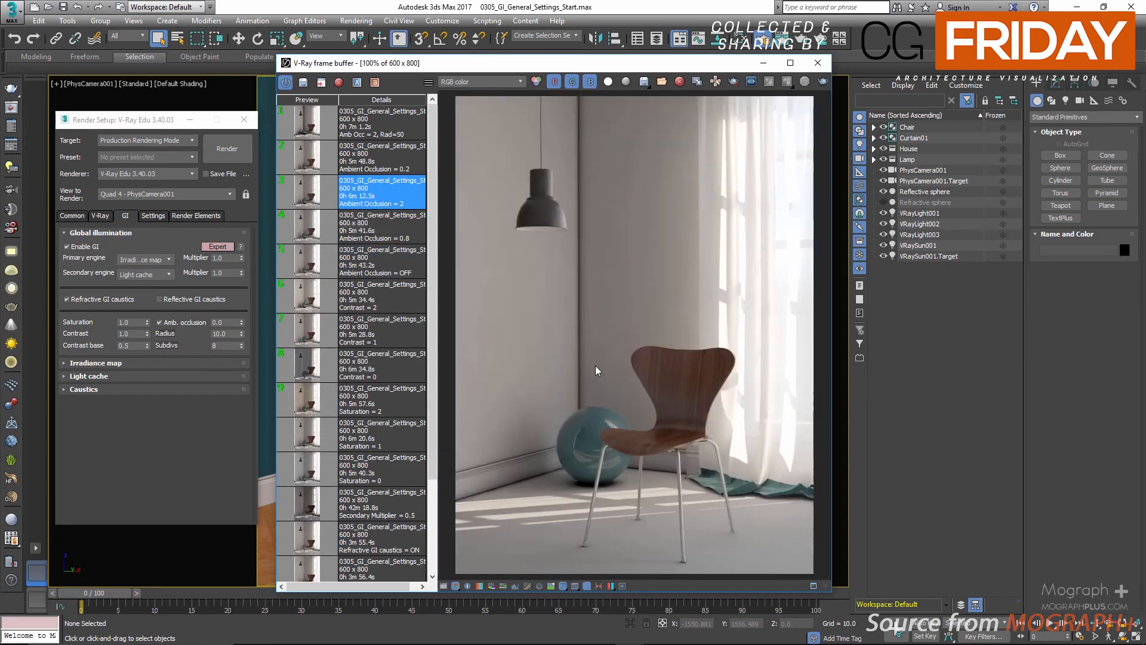
Inspect the saved "Ambient Occlusion = 0.2" render up close around the sphere and switch to the "Ambient Occlusion = OFF" render.
{"action": "left_click", "coordinate": [303, 166]}
{"action": "scroll", "coordinate": [534, 484], "scroll_direction": "up", "scroll_amount": 2}
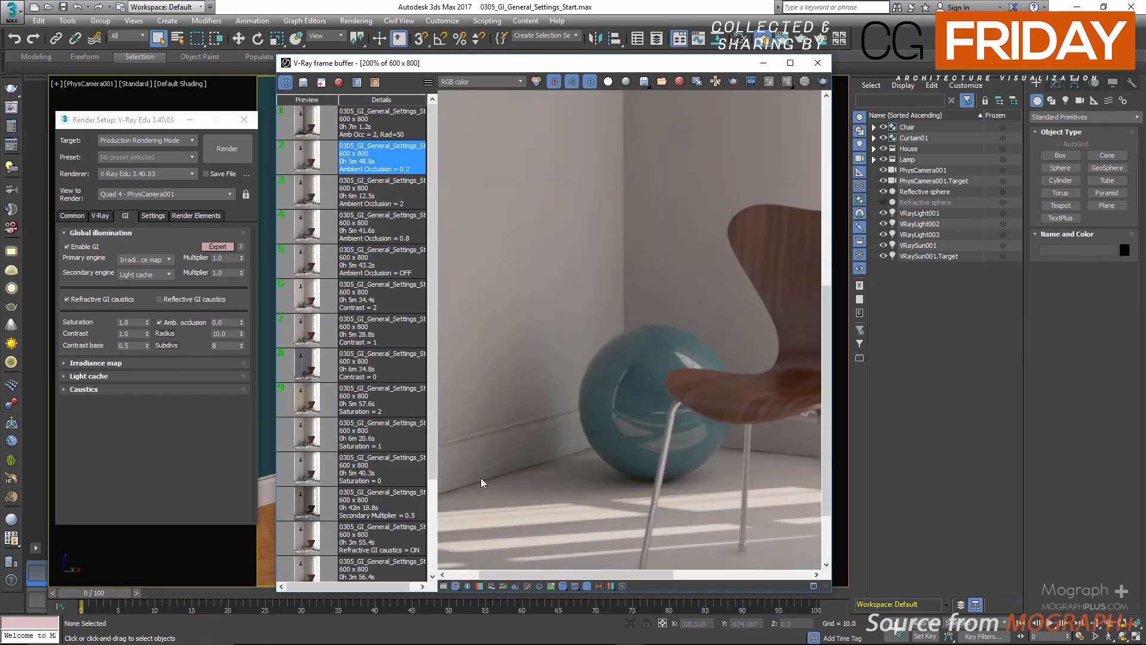
{"action": "left_click", "coordinate": [309, 276]}
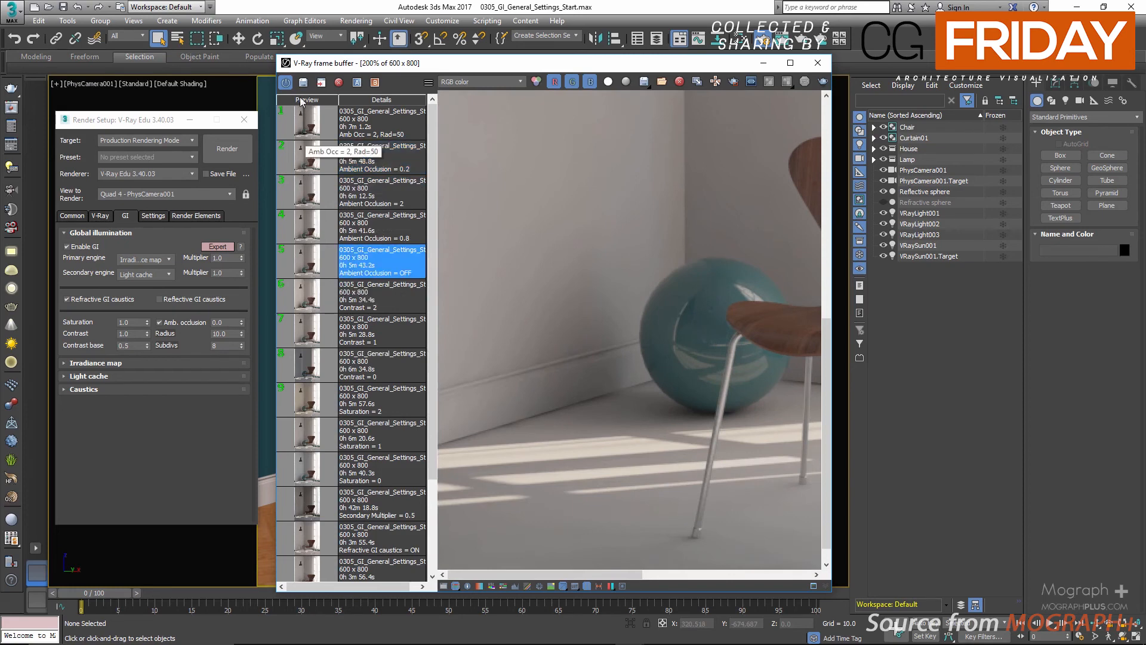
Compare "Ambient Occlusion = OFF" as A against "Ambient Occlusion = 0.2" as B with the split wipe, and end the A/B comparison.
{"action": "left_click", "coordinate": [356, 81]}
{"action": "left_click", "coordinate": [384, 160]}
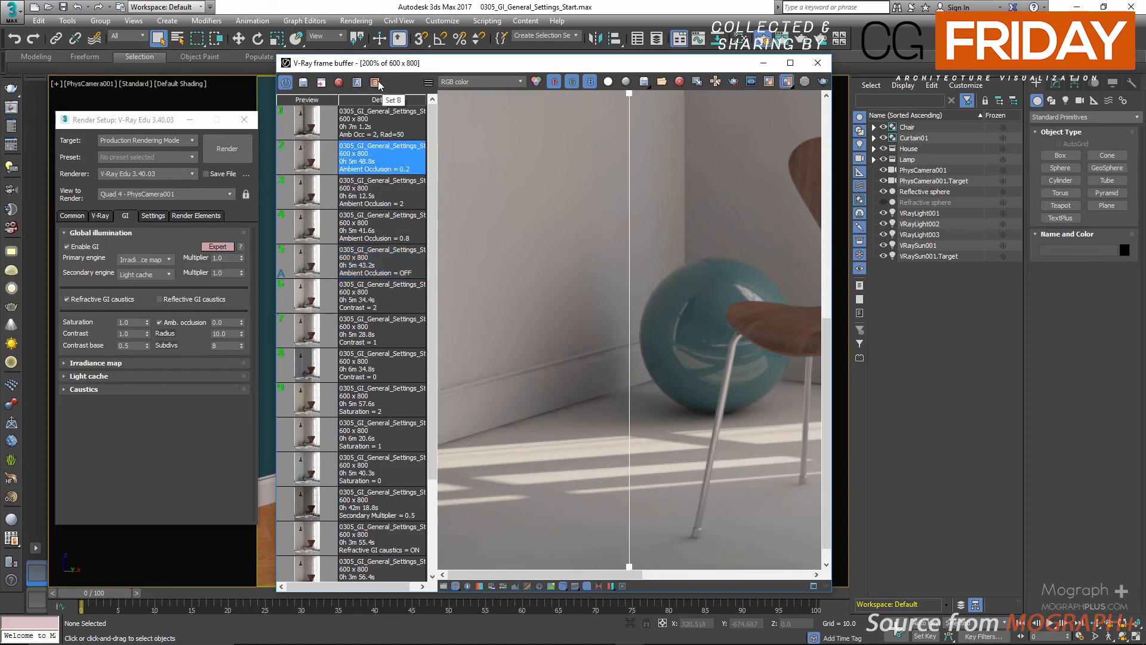
{"action": "left_click", "coordinate": [374, 82]}
{"action": "left_click_drag", "start_coordinate": [633, 389], "coordinate": [458, 530]}
{"action": "scroll", "coordinate": [543, 427], "scroll_direction": "down", "scroll_amount": 1}
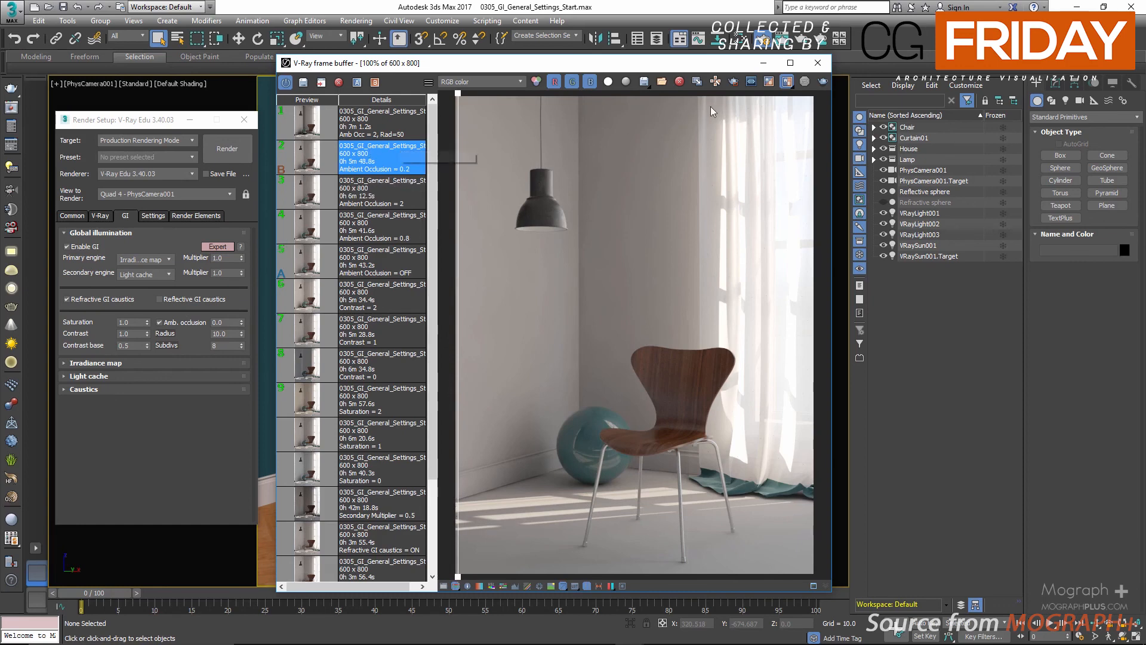
{"action": "left_click", "coordinate": [785, 84]}
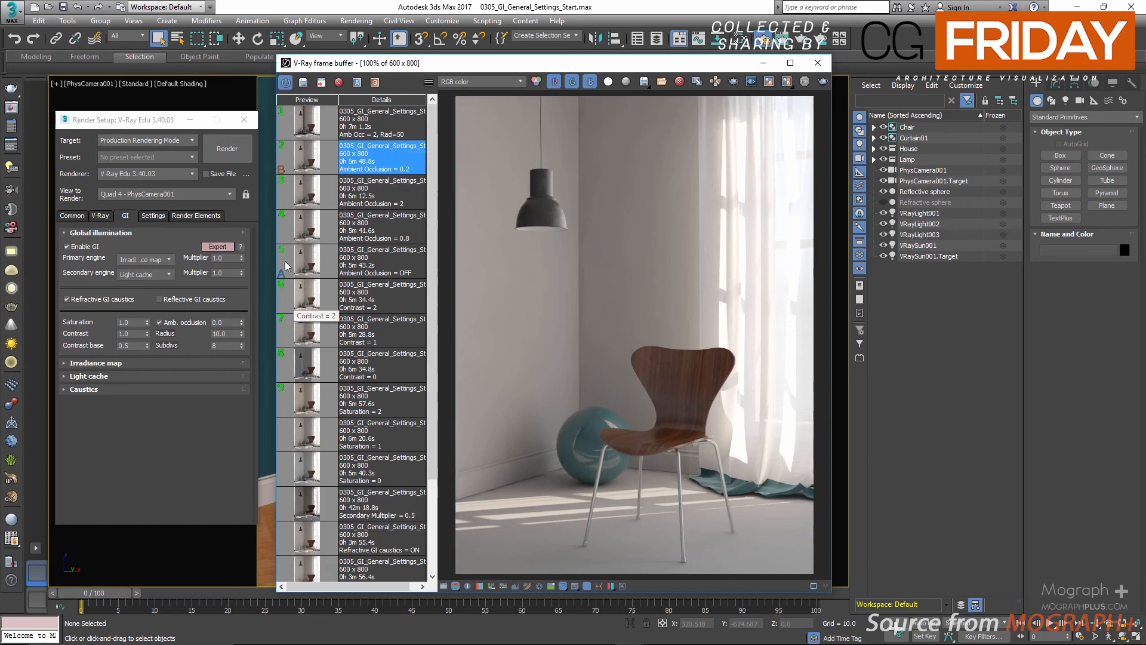
Set the ambient occlusion amount to 0.8 and compare the saved "Amb Occ = 2, Rad=50" and "Ambient Occlusion = 2" renders.
{"action": "left_click", "coordinate": [233, 323]}
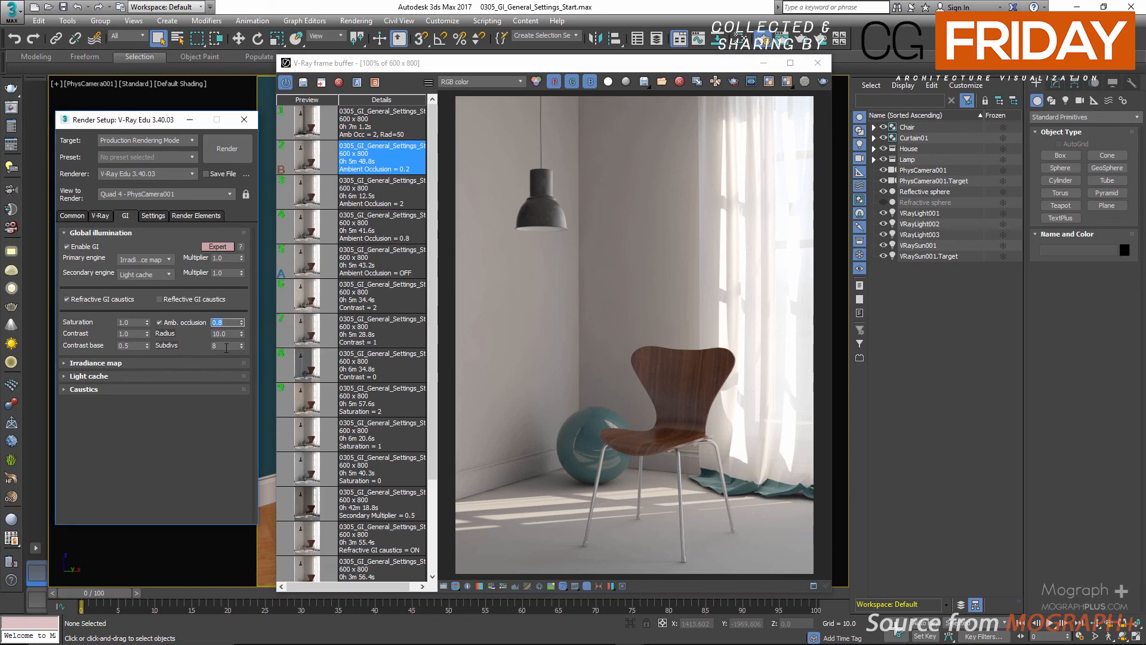
{"action": "double_click", "coordinate": [307, 125]}
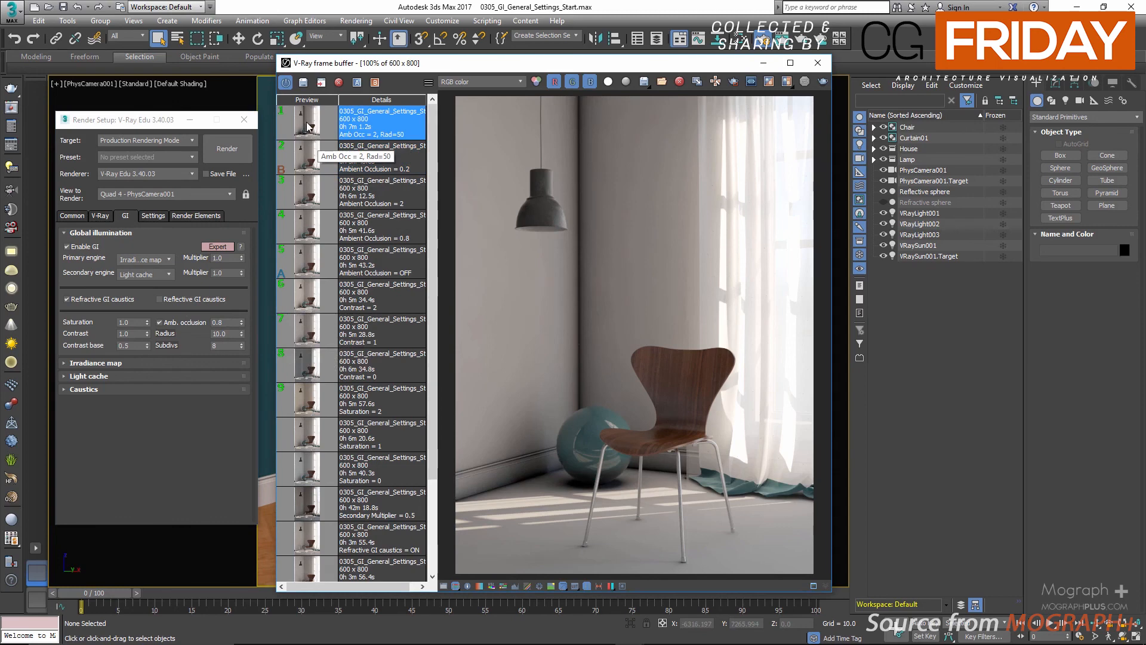
{"action": "left_click", "coordinate": [310, 197]}
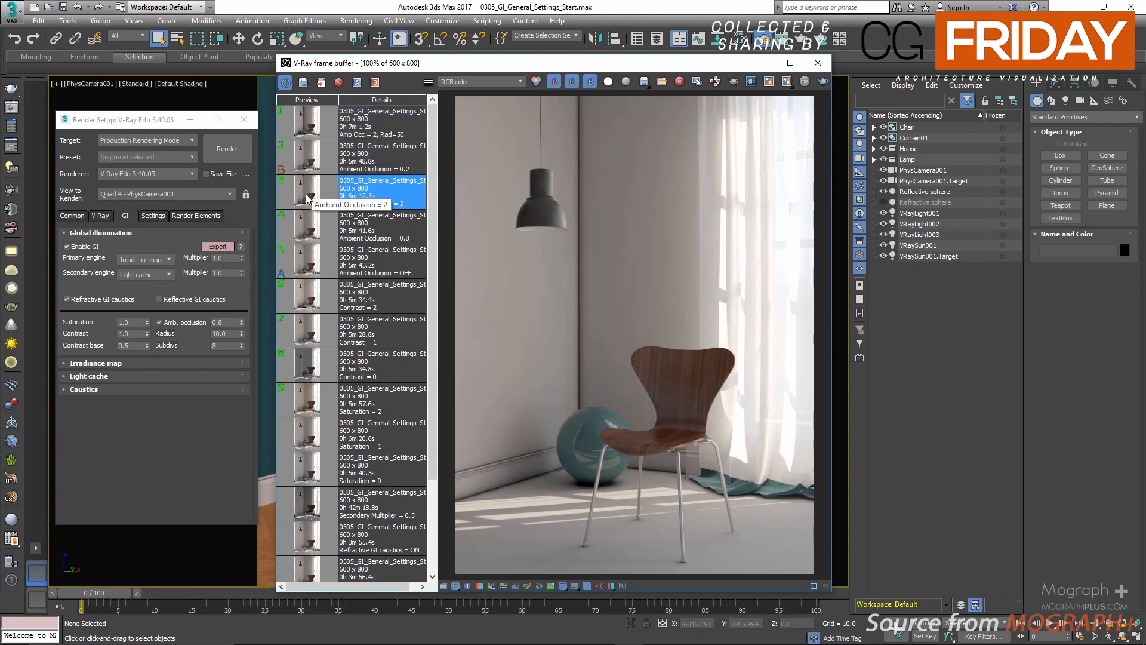
{"action": "left_click", "coordinate": [302, 132]}
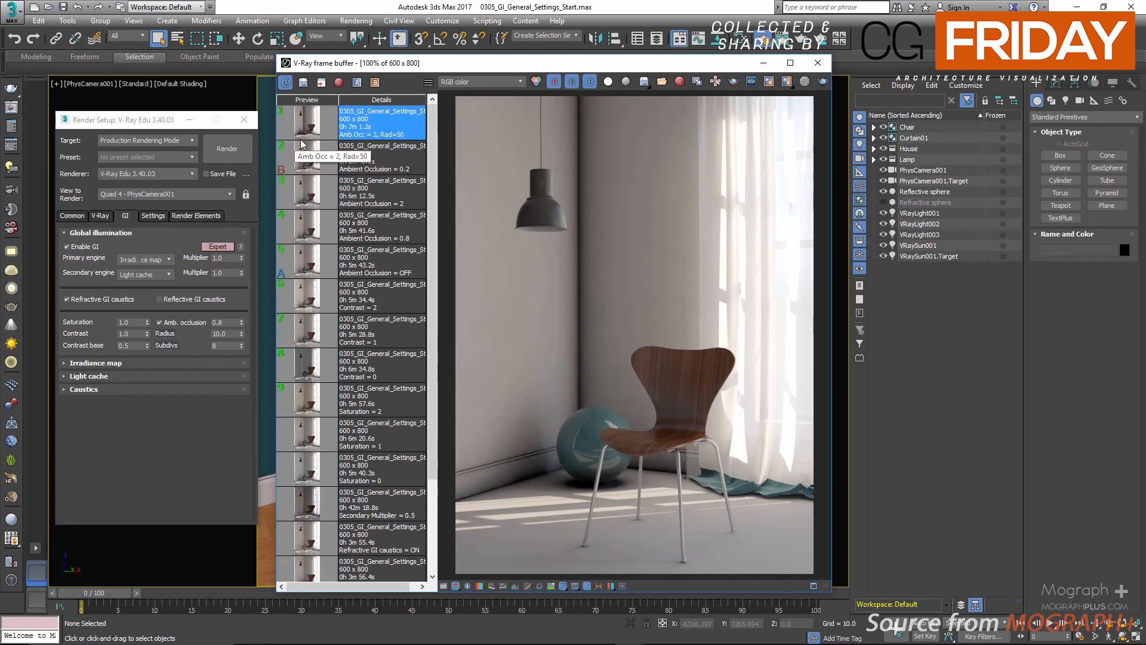
{"action": "left_click", "coordinate": [303, 189]}
{"action": "left_click", "coordinate": [303, 128]}
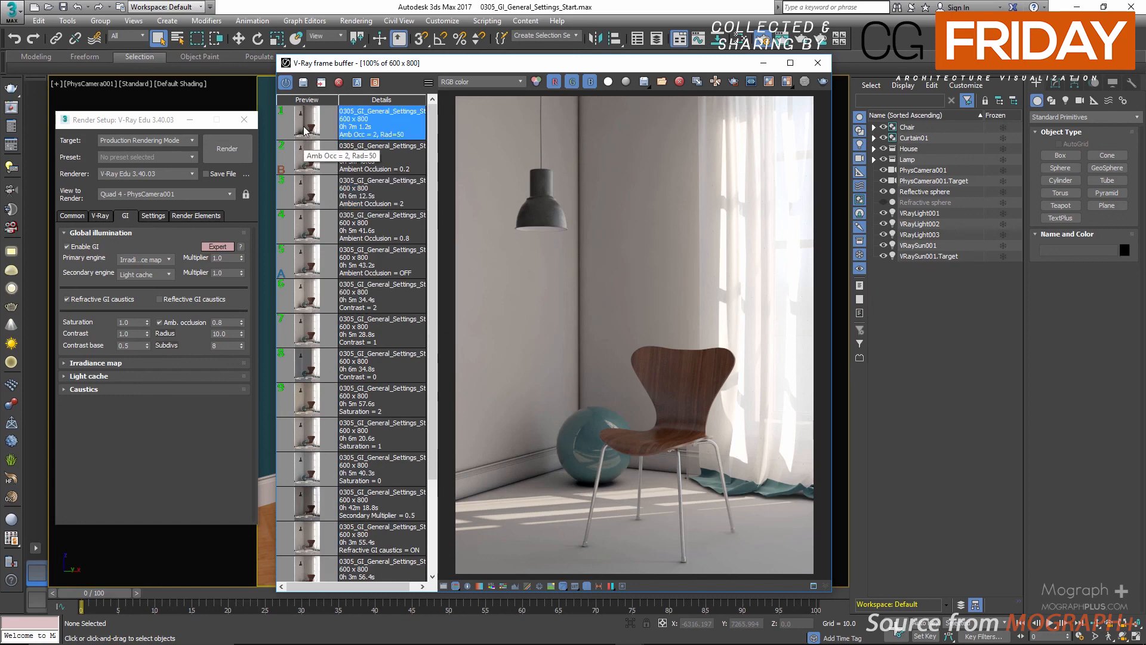
Open the ambient occlusion Subdivs value for editing.
{"action": "left_click", "coordinate": [218, 347]}
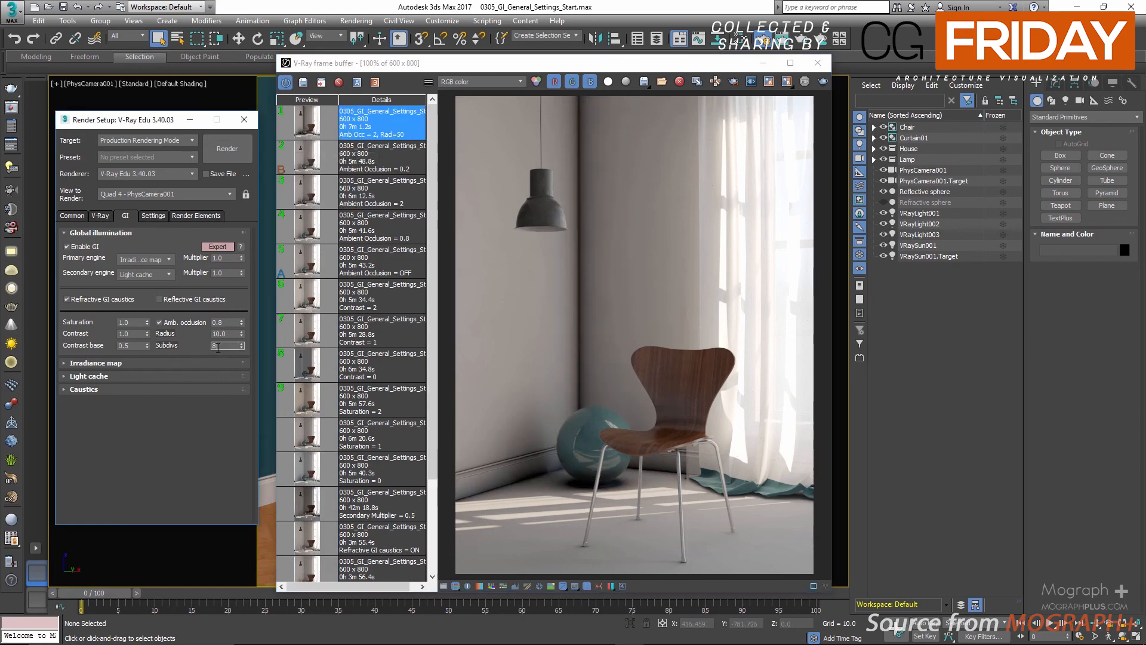